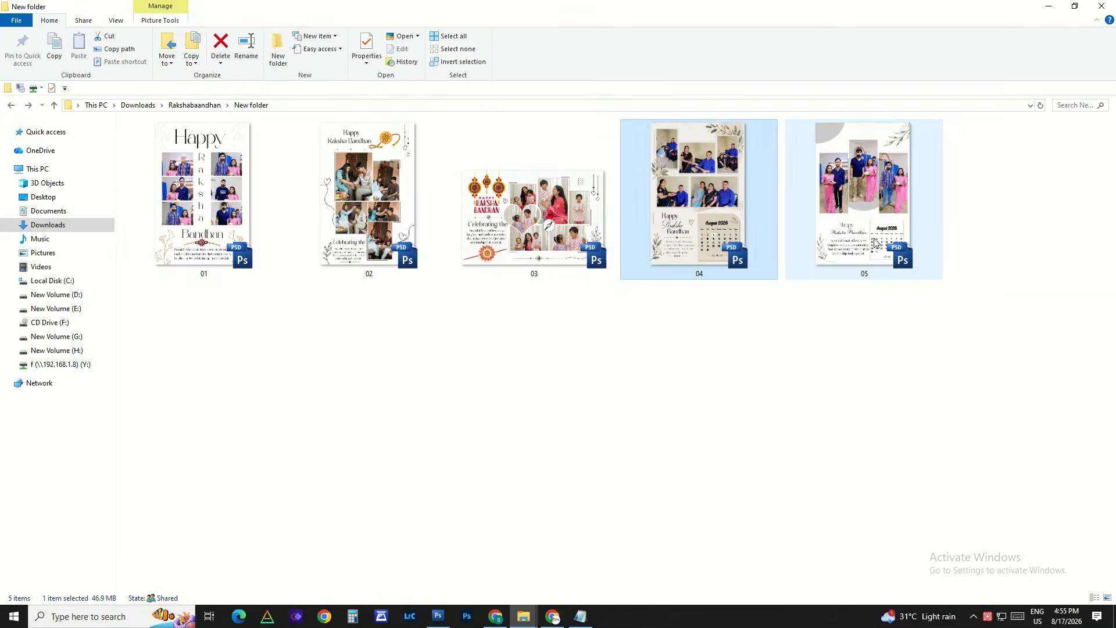
Step: Preview 05.psd in the image viewer, examine its photos and August 2026 calendar up close, and close the preview
double_click(858, 204)
scroll(694, 246, "up", 3)
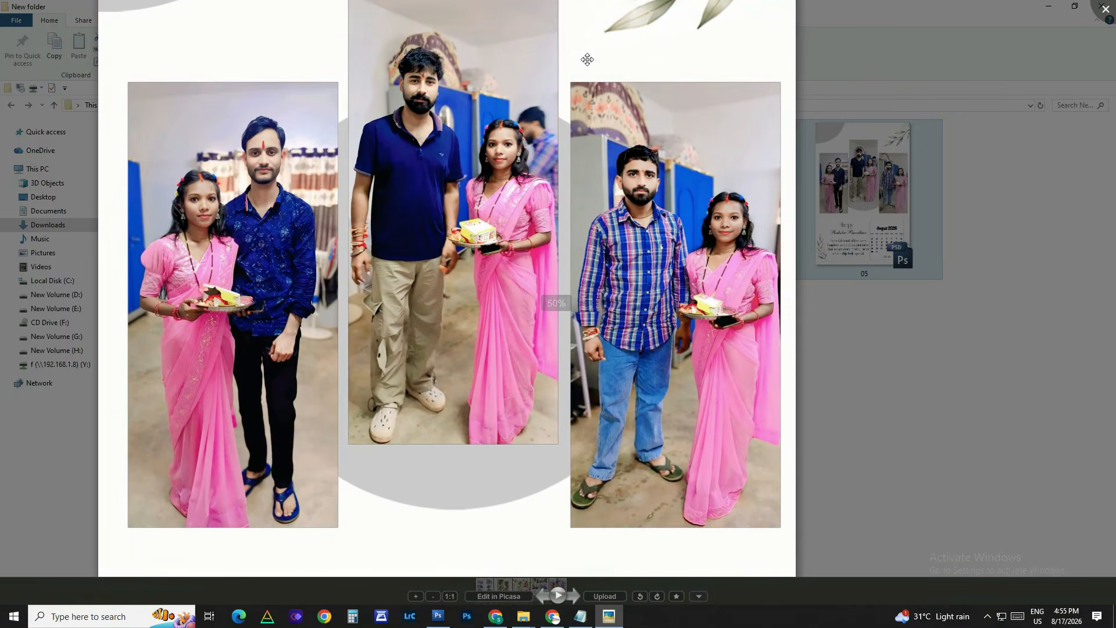
left_click_drag(580, 551, 613, 111)
scroll(595, 339, "up", 1)
scroll(595, 336, "up", 3)
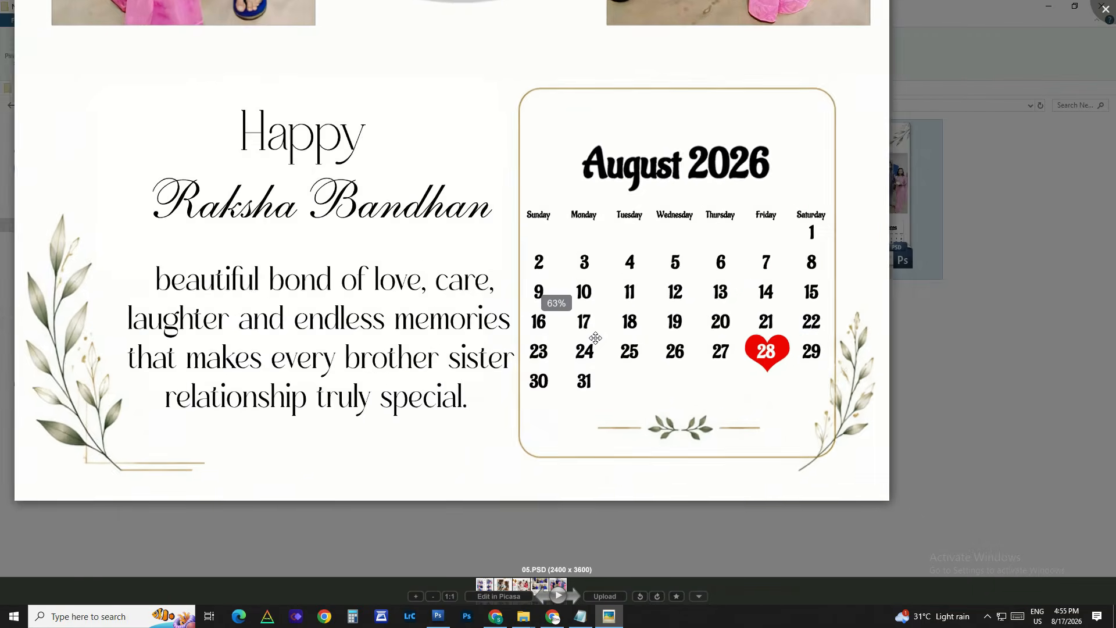
left_click_drag(808, 130, 952, 147)
key("Escape")
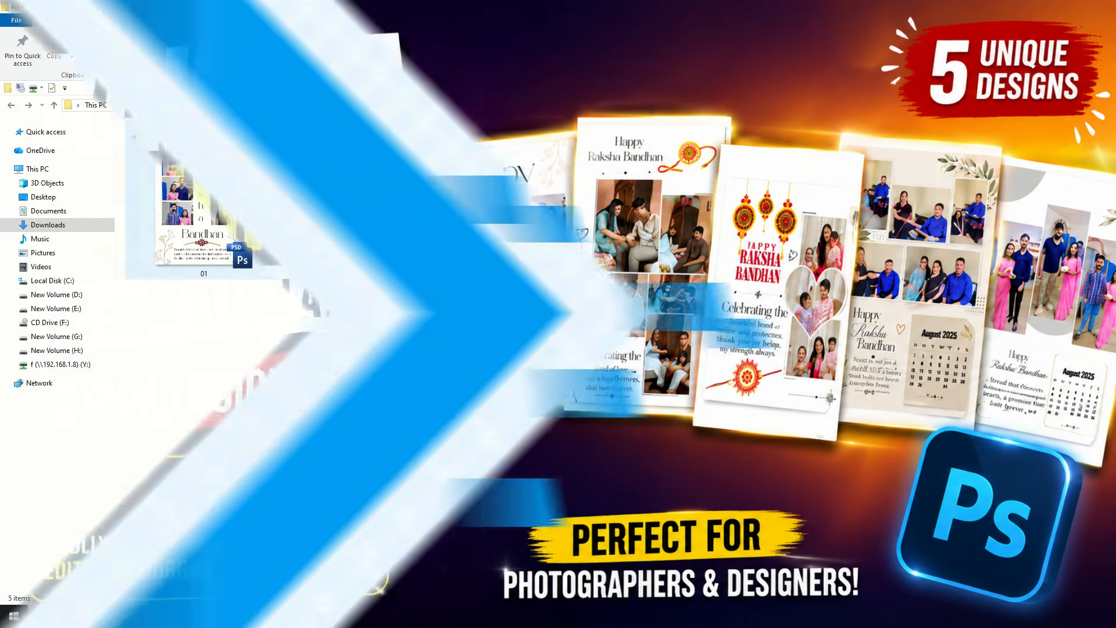
Step: Open 01.psd in Photoshop and close the floating Layers panel to clear the workspace
left_click_drag(204, 192, 483, 428)
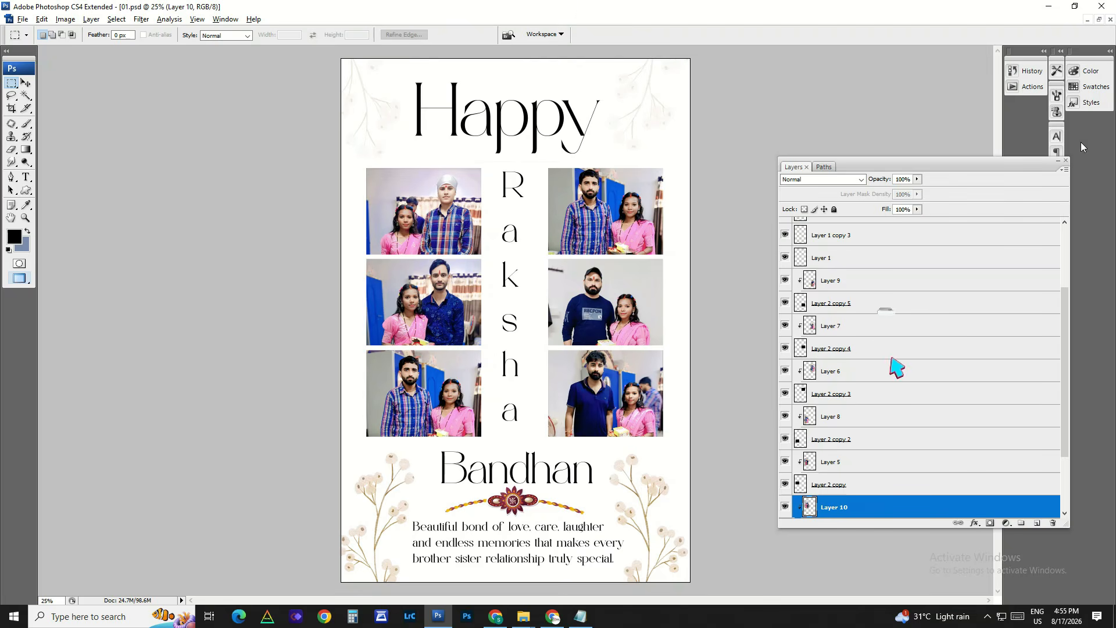
left_click(1066, 161)
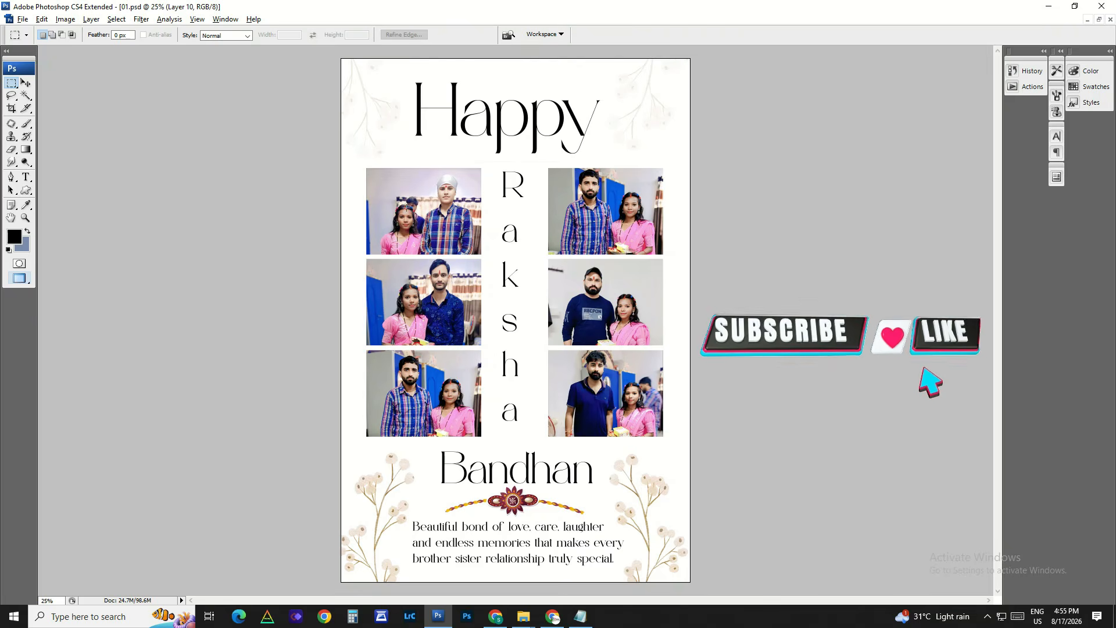
Step: Try moving the upper-left photo's layer, Layer 10, inside its frame
key("v")
right_click(436, 221)
left_click(442, 227)
mouse_move(442, 225)
left_mouse_down()
mouse_move(454, 196)
mouse_move(448, 227)
left_mouse_up()
right_click(449, 227)
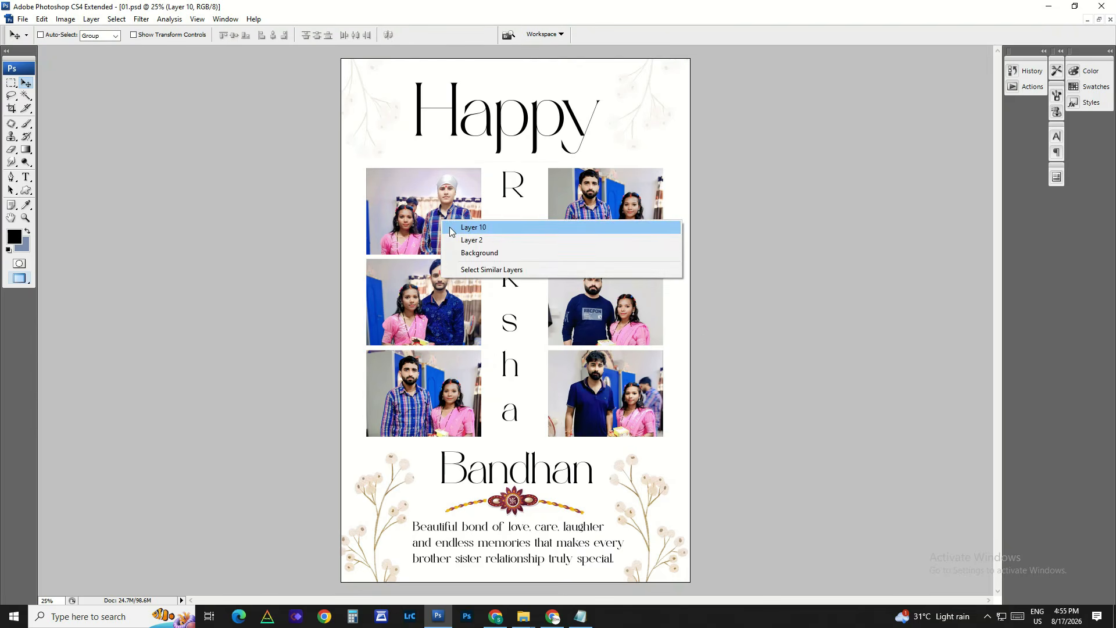
left_click(452, 229)
Step: Try moving the "Happy" heading and the vertical "Raksha" text as separate layers
right_click(500, 154)
left_click(506, 159)
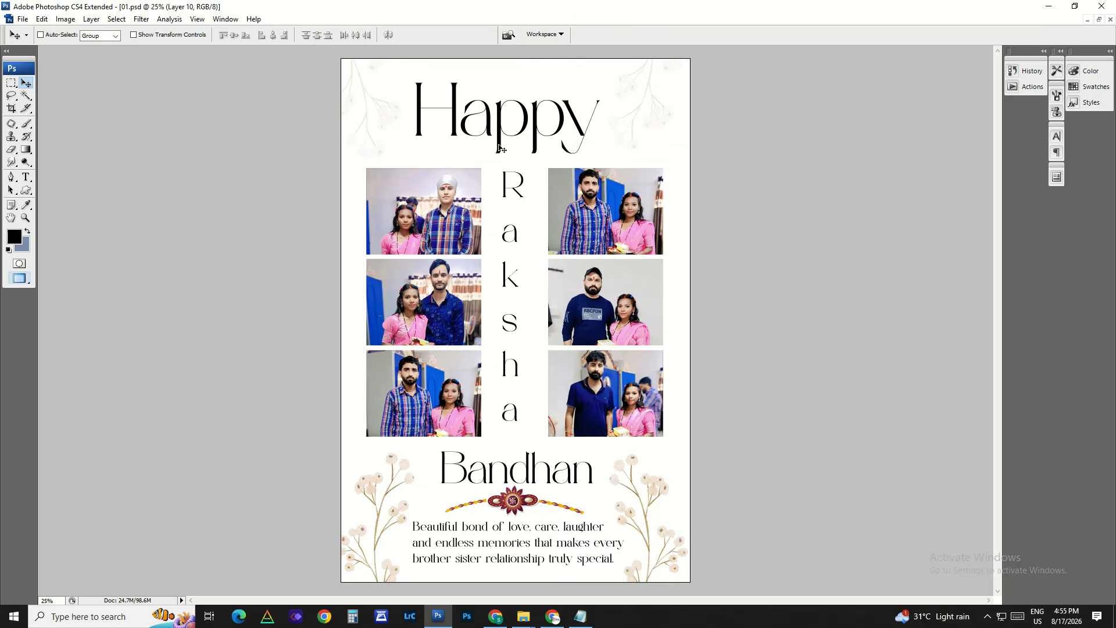
mouse_move(509, 196)
left_mouse_down()
mouse_move(539, 185)
mouse_move(516, 181)
left_mouse_up()
key("ctrl+z")
right_click(516, 193)
left_click(521, 203)
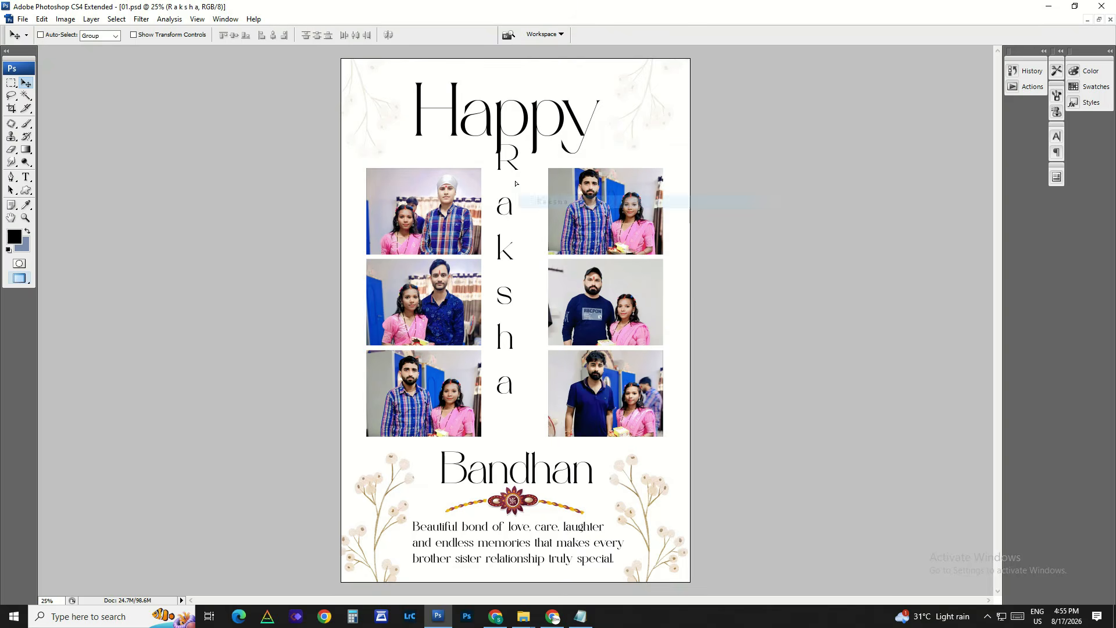
Step: Try moving the "Bandhan" text and the rakhi ornament beneath it as separate layers
right_click(524, 475)
left_click(531, 480)
left_click_drag(530, 482, 537, 460)
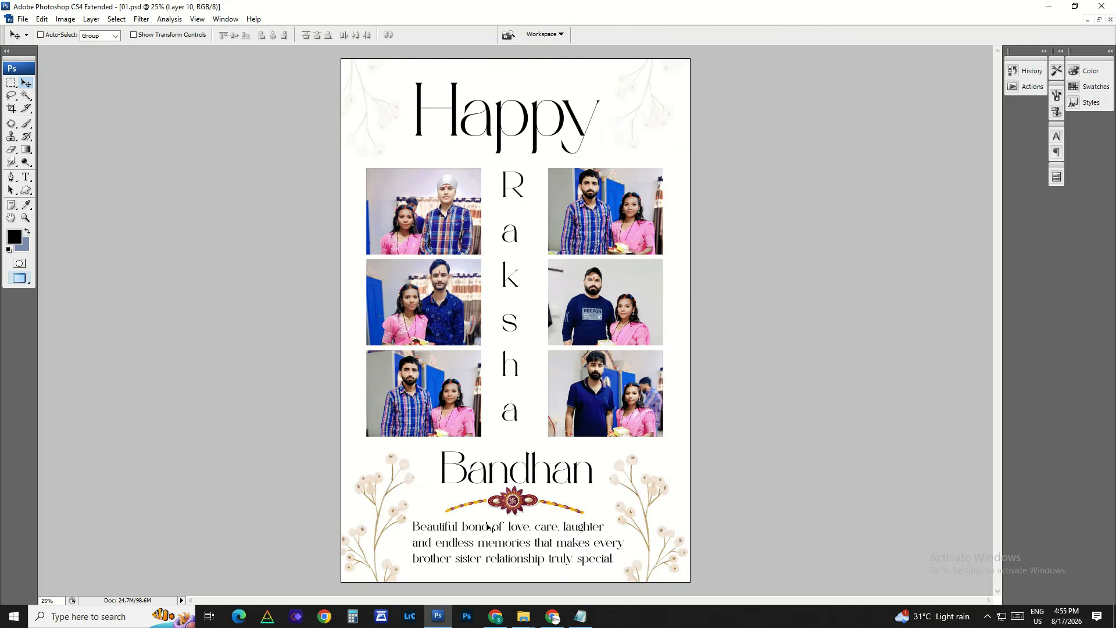
right_click(509, 498)
right_click(510, 499)
left_click(519, 507)
left_click_drag(519, 497, 536, 478)
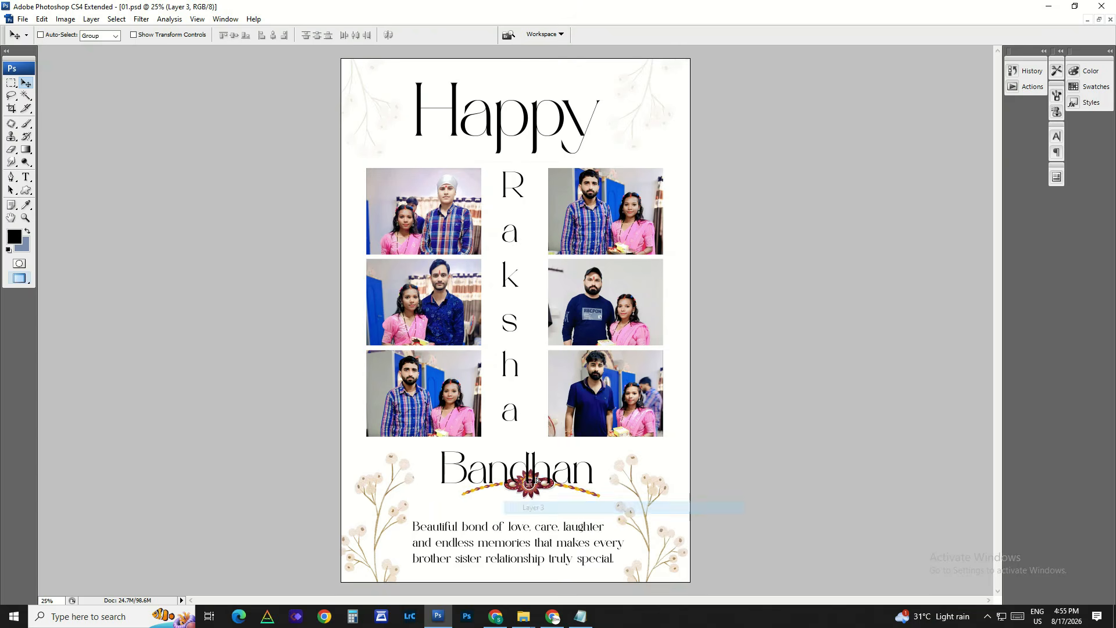
Step: Try replacing the whole paragraph under the rakhi ornament with the sample text "cvhnfgd"
right_click(534, 522)
right_click(490, 536)
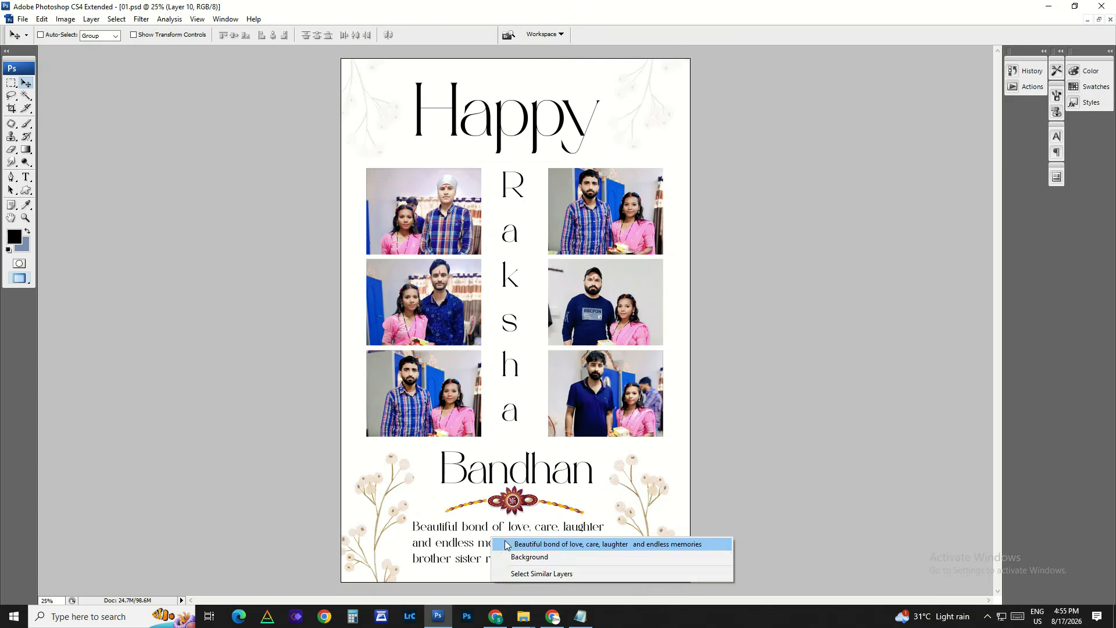
left_click(504, 542)
left_click_drag(476, 494, 692, 578)
left_click_drag(549, 436, 755, 382)
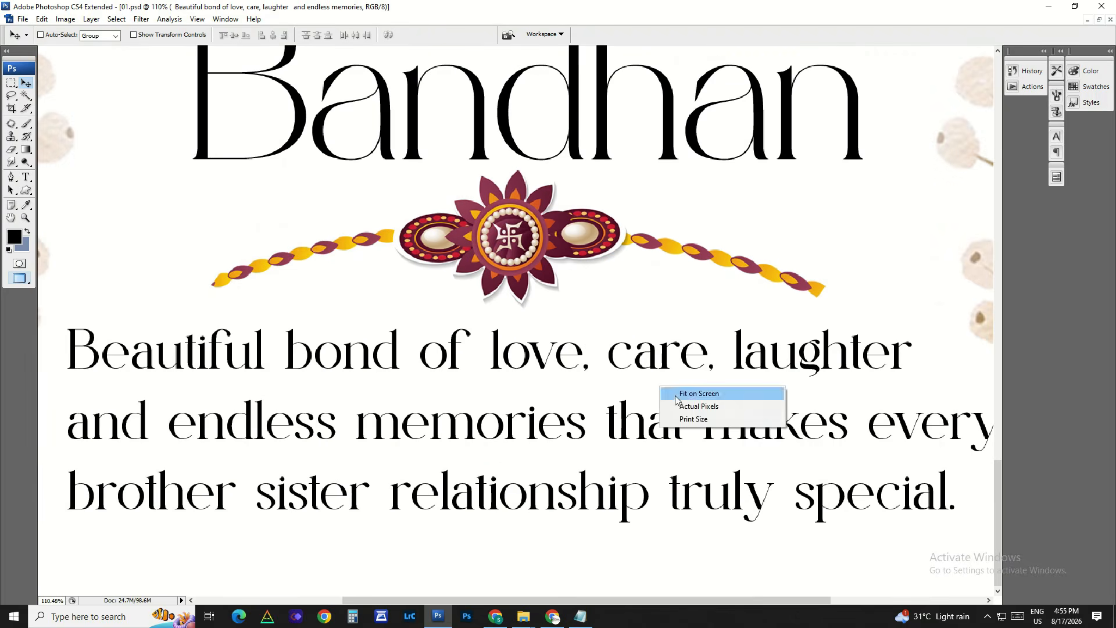
left_click(677, 395)
left_click(537, 550)
key("ctrl+a")
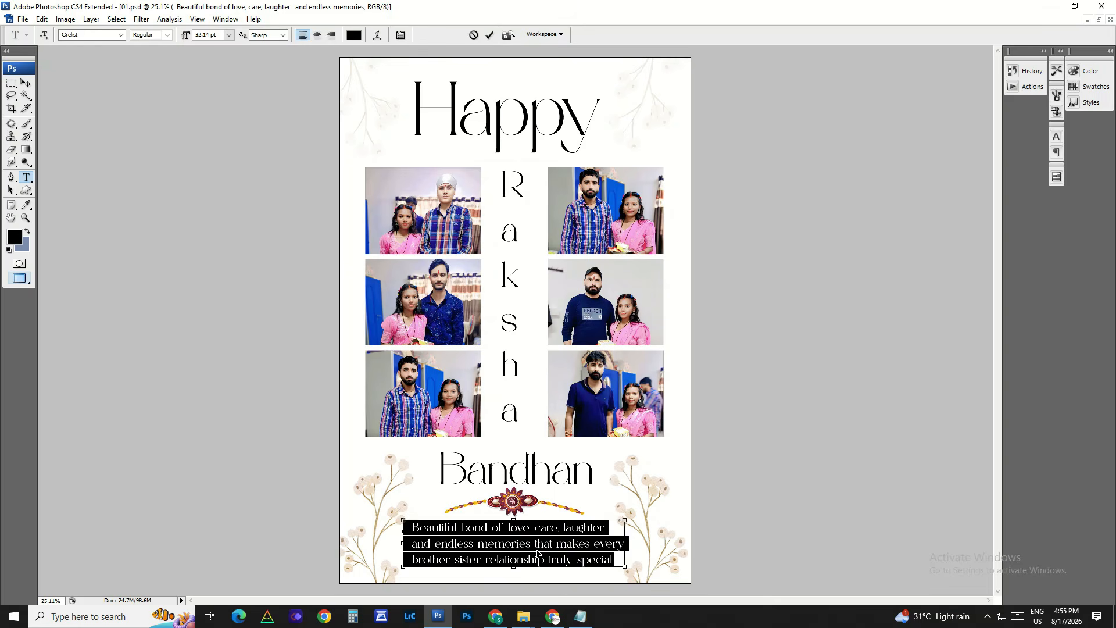
type("cvhnfgd")
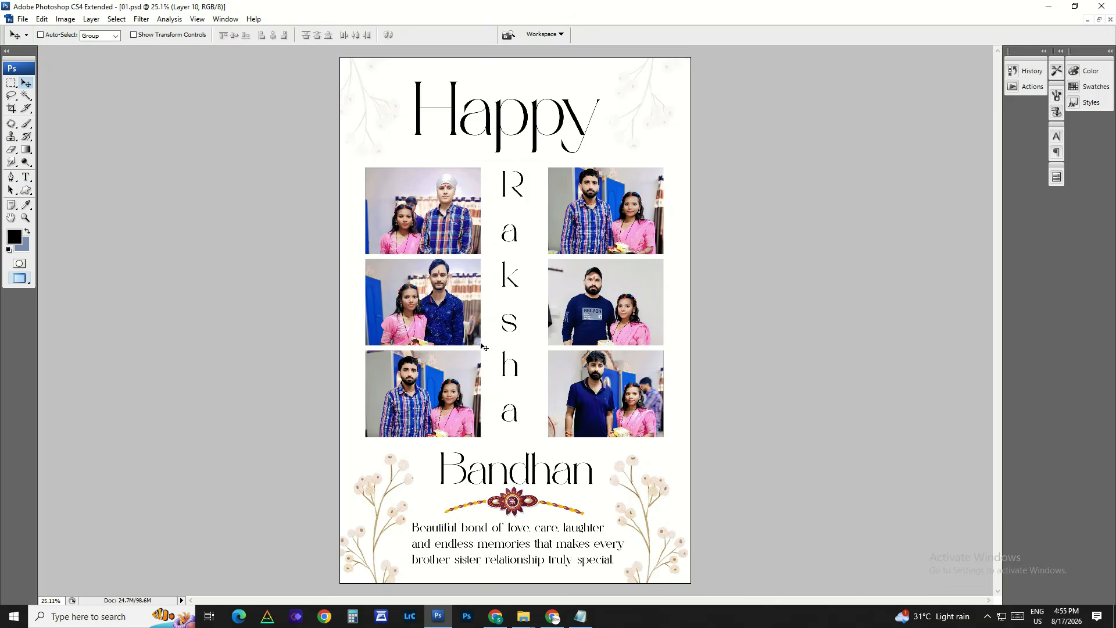
Step: Delete the three photos in the left column so their black placeholder frames remain
right_click(430, 207)
left_click(444, 215)
left_click_drag(444, 217, 427, 204)
key("Delete")
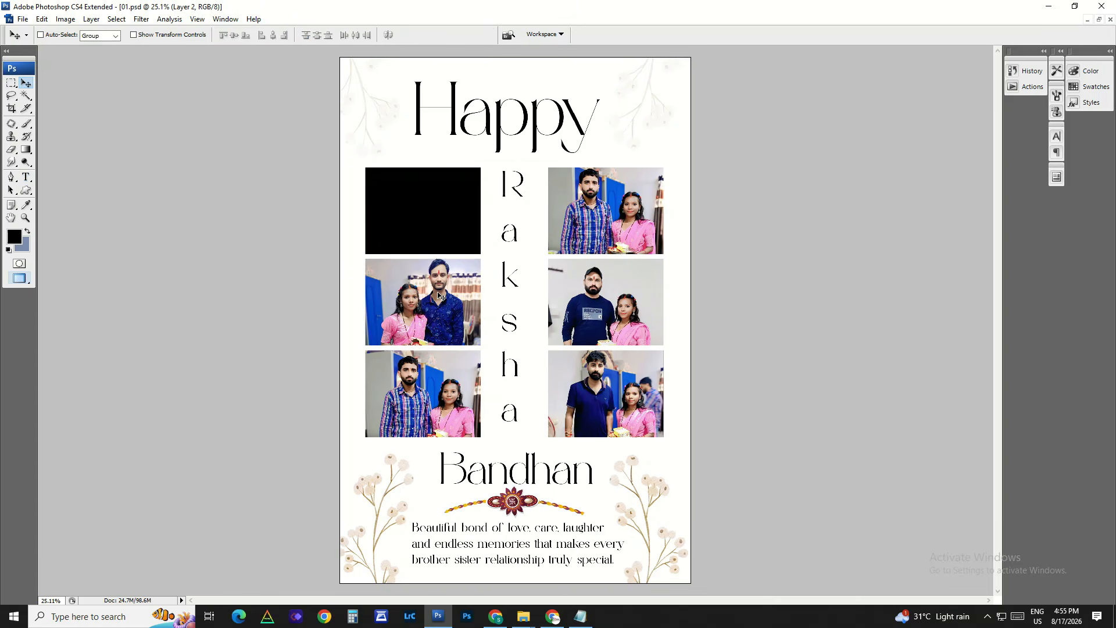
right_click(438, 293)
left_click(451, 303)
left_click_drag(452, 313, 438, 292)
key("Delete")
left_click(466, 404)
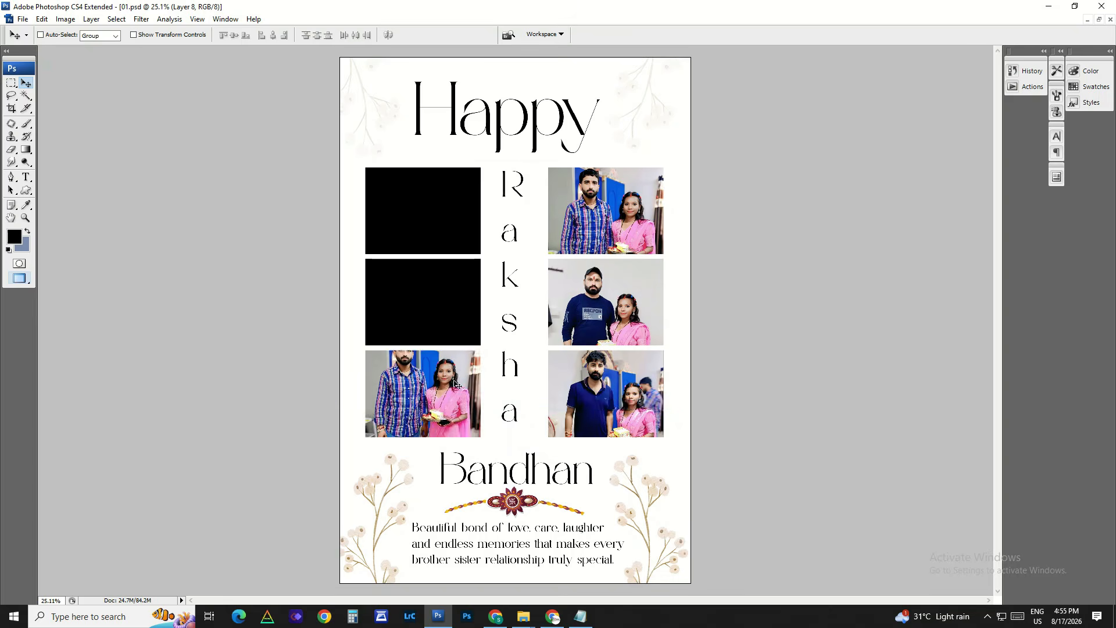
key("Delete")
Step: Delete the three photos in the right column, leaving their placeholder frames in place
right_click(601, 378)
left_click(608, 383)
key("Delete")
right_click(615, 325)
left_click(625, 332)
left_click_drag(626, 332, 625, 321)
key("Delete")
right_click(623, 211)
left_click(633, 221)
left_click_drag(633, 222, 667, 212)
key("Delete")
Step: Undo the photo deletions in both columns of 01.psd
key("ctrl+alt+z")
key("ctrl+alt+z")
key("ctrl+alt+z")
key("ctrl+alt+z")
key("ctrl+alt+z")
key("ctrl+alt+z")
key("ctrl+alt+z")
key("ctrl+alt+z")
key("ctrl+alt+z")
key("ctrl+alt+z")
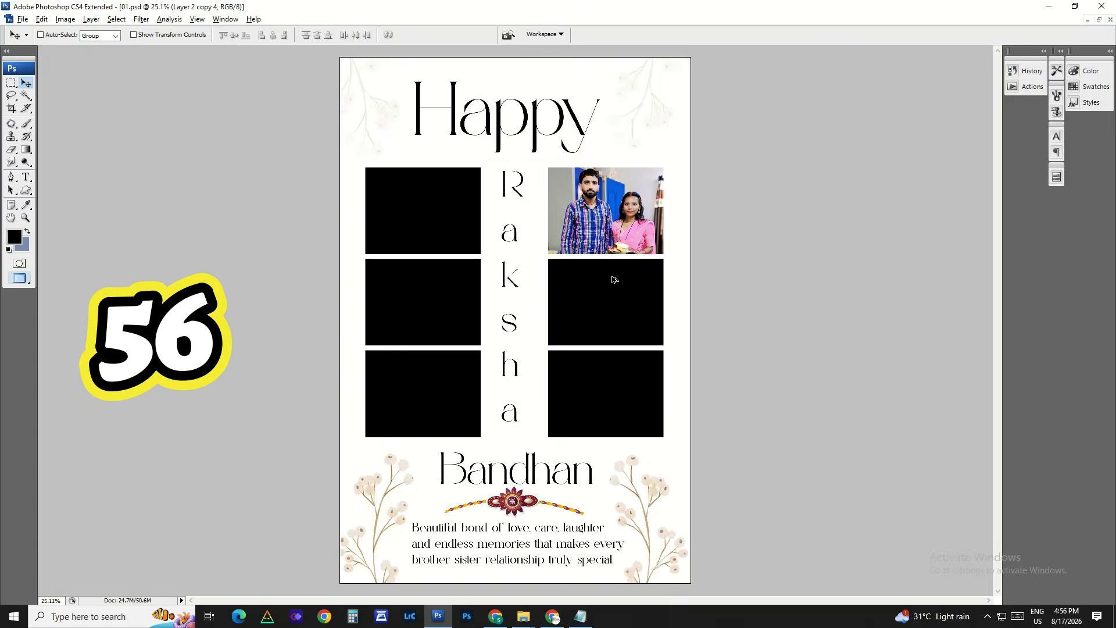
key("ctrl+alt+z")
key("ctrl+alt+z")
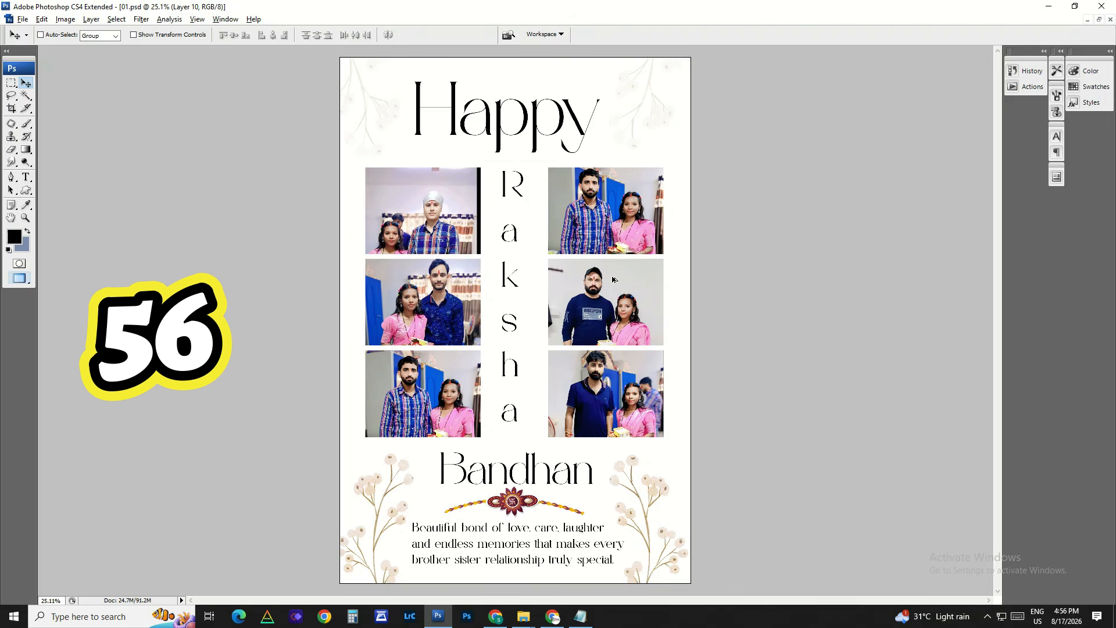
Step: Examine the upper photos and the vertical text up close, and fit the whole page on screen again
left_click_drag(473, 96, 583, 306, "ctrl")
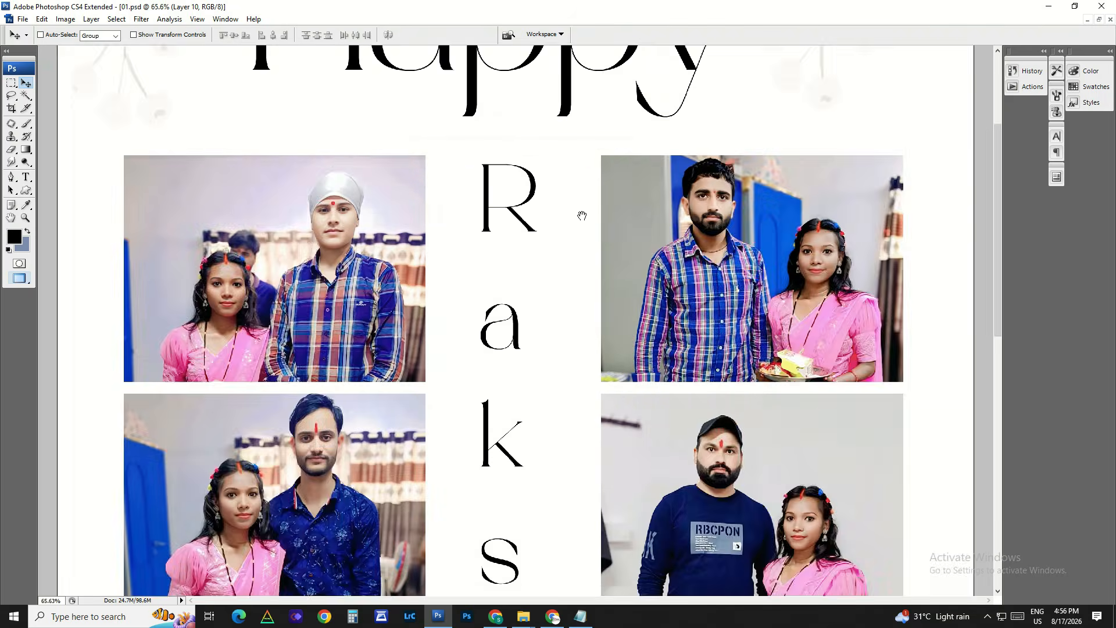
right_click(599, 213)
left_click(623, 224)
Step: Set the canvas surround colour to Black and close 01.psd
right_click(870, 261)
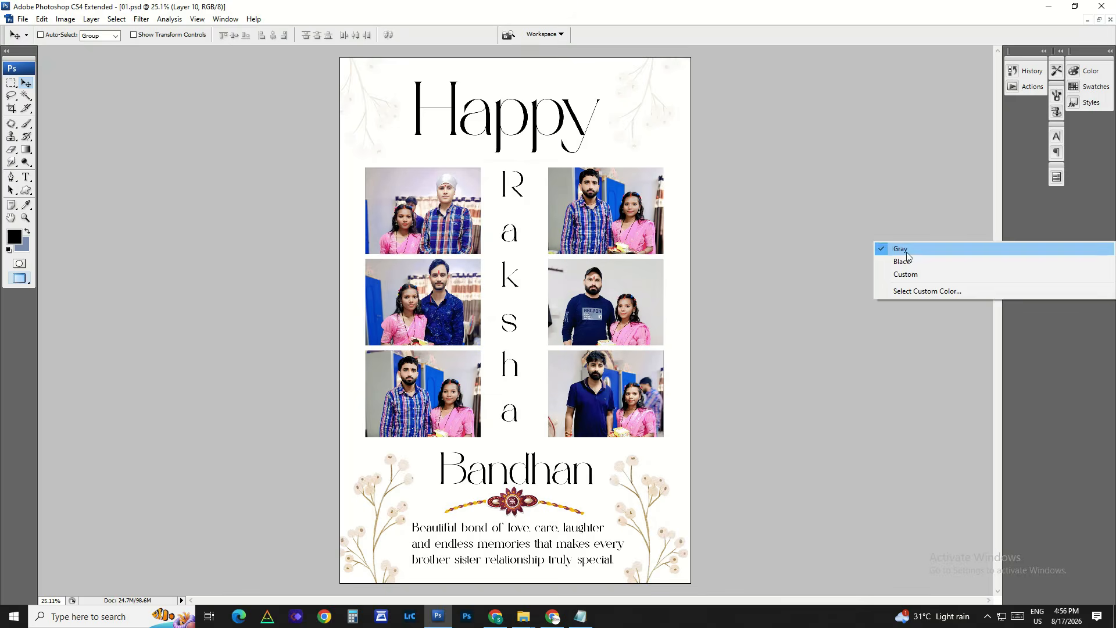
left_click(910, 259)
key("ctrl+w")
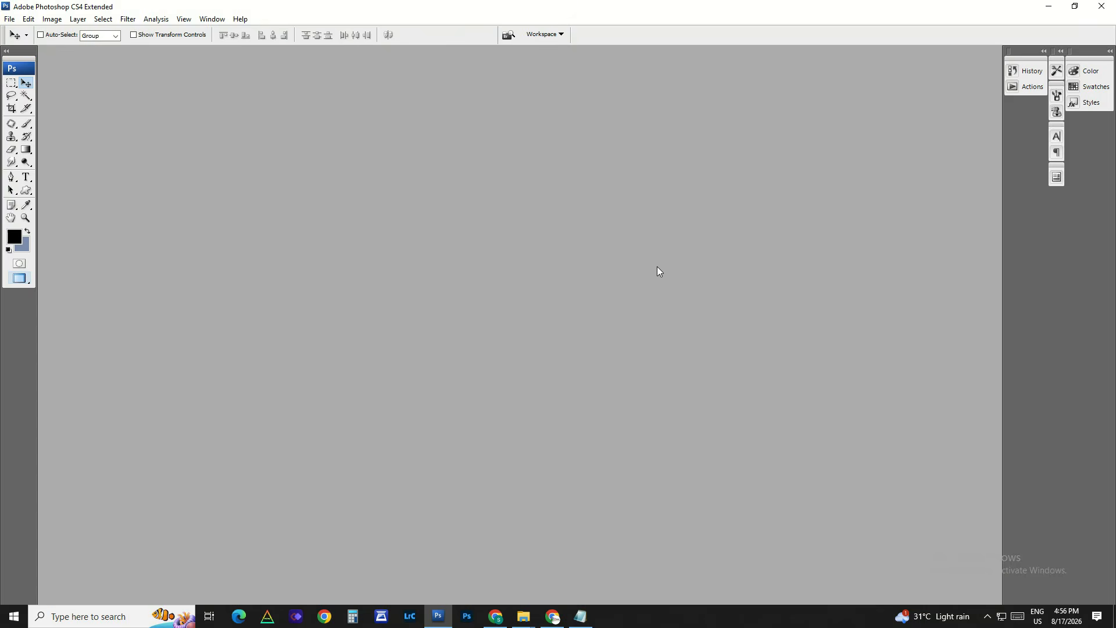
Step: Open 02.psd from the File Explorer folder in Photoshop and set the canvas surround colour to Gray
key("alt+Tab")
left_click_drag(333, 227, 503, 378)
key("alt+Tab")
right_click(873, 264)
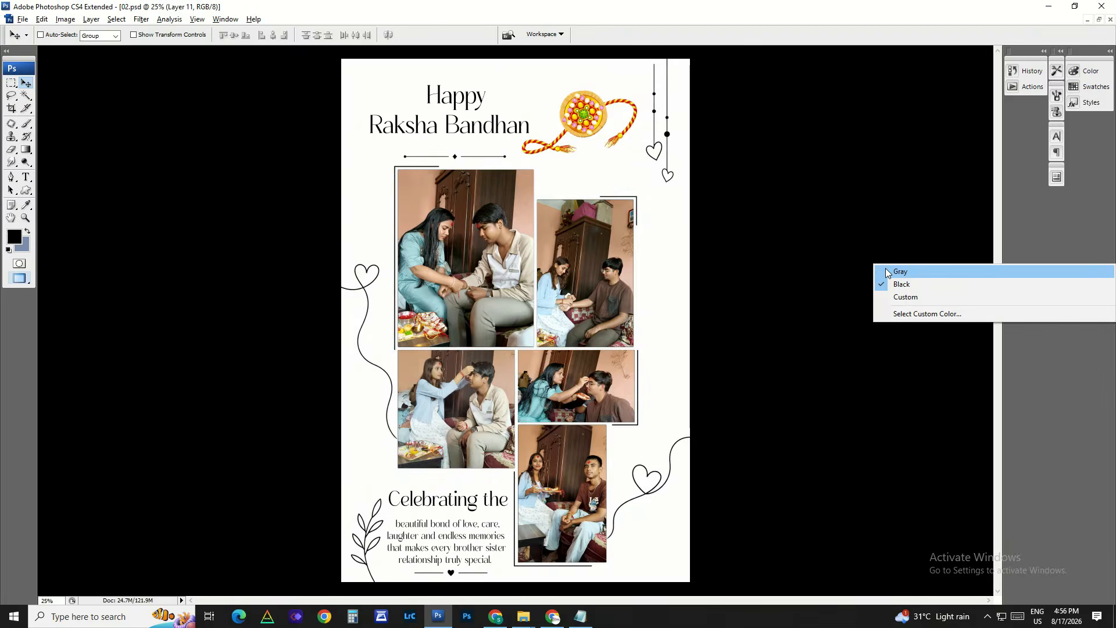
left_click(888, 271)
Step: Try moving each of the two upper photos inside its frame, undoing each move
right_click(495, 230)
left_click(496, 229)
mouse_move(515, 226)
left_mouse_down()
mouse_move(584, 223)
mouse_move(523, 237)
left_mouse_up()
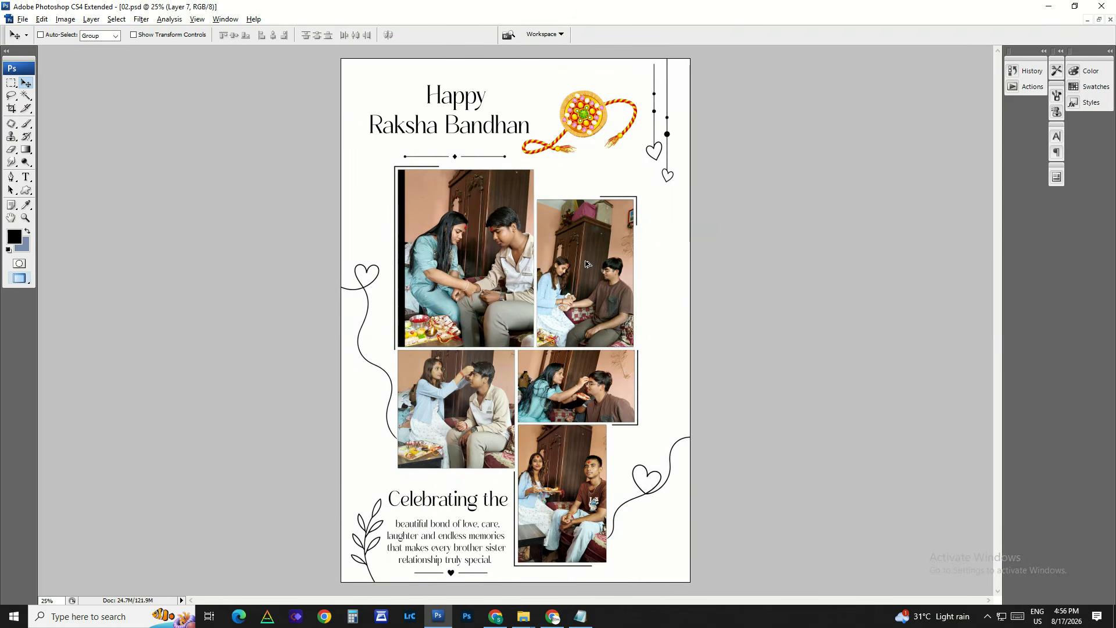
key("ctrl+z")
right_click(611, 261)
left_click(619, 268)
left_click_drag(624, 299, 632, 238)
key("ctrl+z")
Step: Try moving each of the three lower photos inside its frame, undoing each move
right_click(593, 385)
left_click(602, 390)
left_click_drag(602, 390, 586, 390)
key("ctrl+z")
right_click(586, 461)
left_click(593, 466)
left_click_drag(594, 461, 588, 436)
key("ctrl+z")
right_click(471, 392)
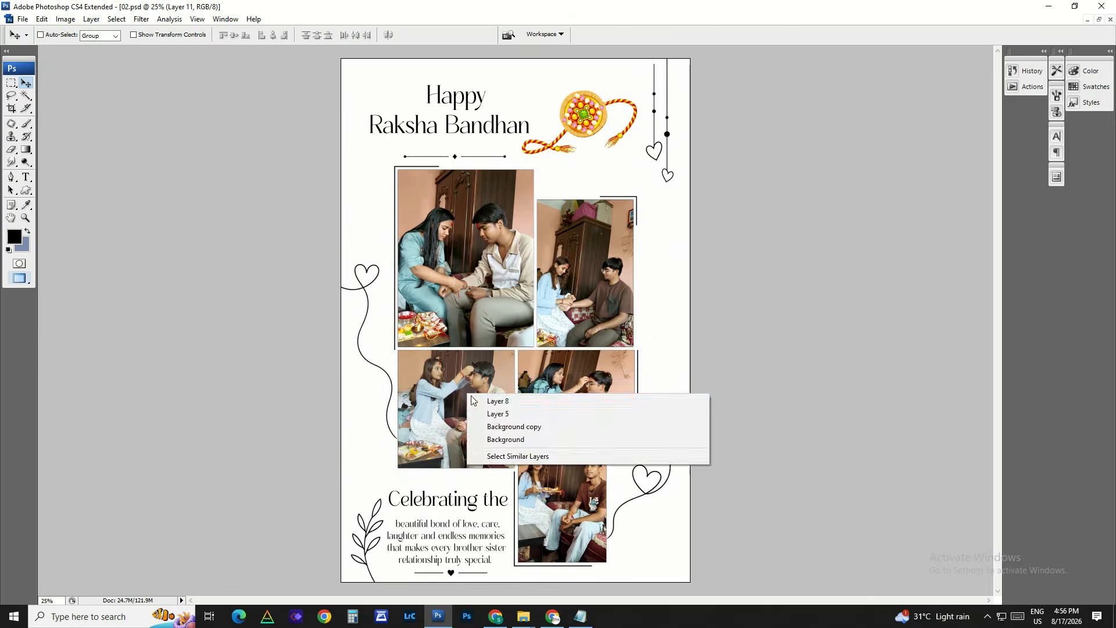
left_click(478, 399)
mouse_move(477, 399)
left_mouse_down()
mouse_move(354, 378)
mouse_move(472, 397)
left_mouse_up()
key("ctrl+z")
Step: Try moving the rakhi ornament beside the "Happy Raksha Bandhan" heading
scroll(503, 217, "up", 5)
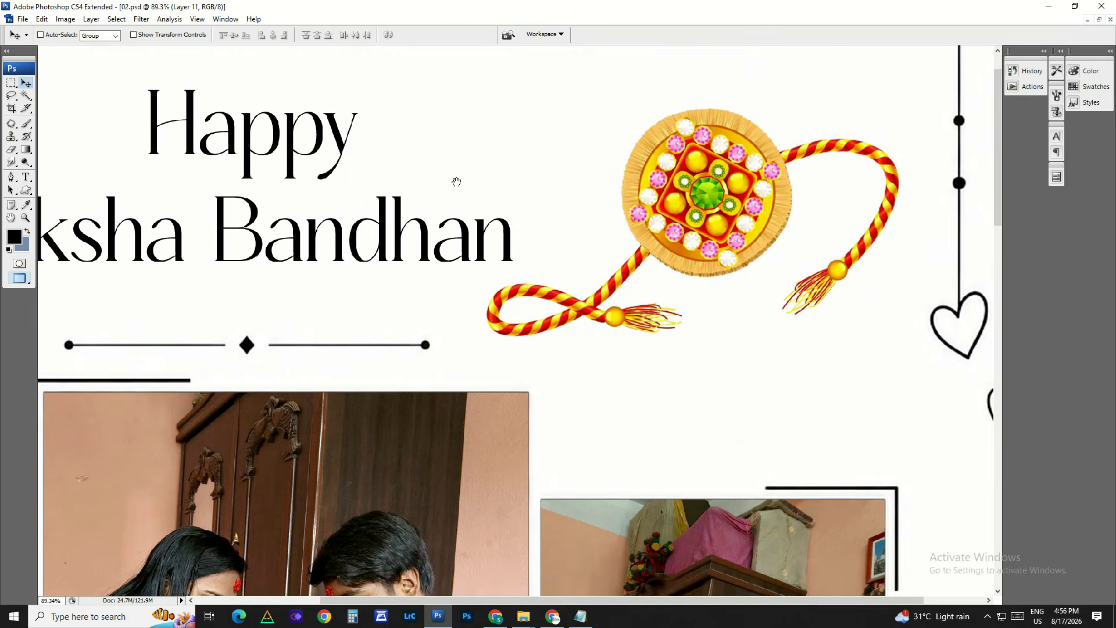
left_click_drag(492, 272, 480, 276)
key("ctrl+z")
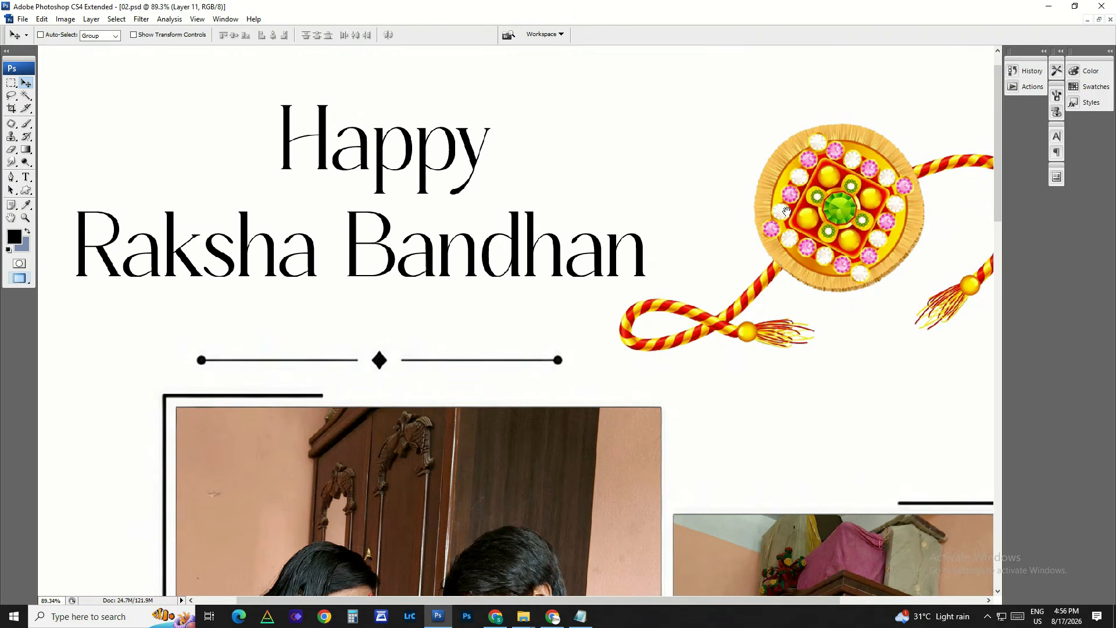
right_click(796, 217)
left_click(802, 224)
right_click(601, 119)
left_click(607, 124)
left_click_drag(600, 114, 608, 129)
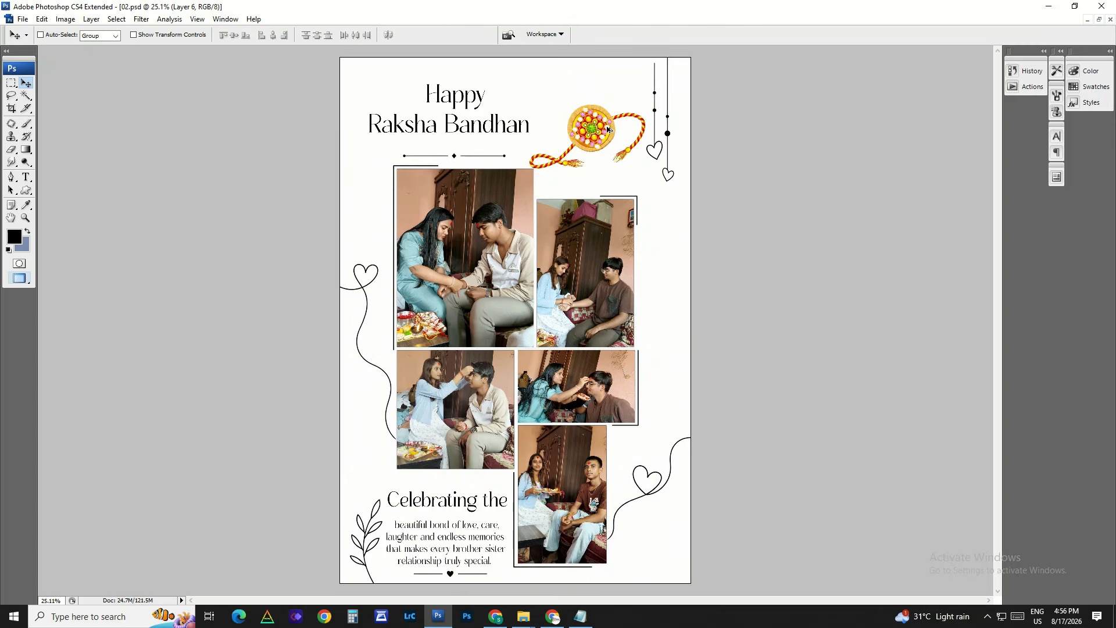
Step: Try moving the message paragraph and the "Celebrating the" text, undo both moves and fit the page on screen
scroll(353, 410, "up", 4)
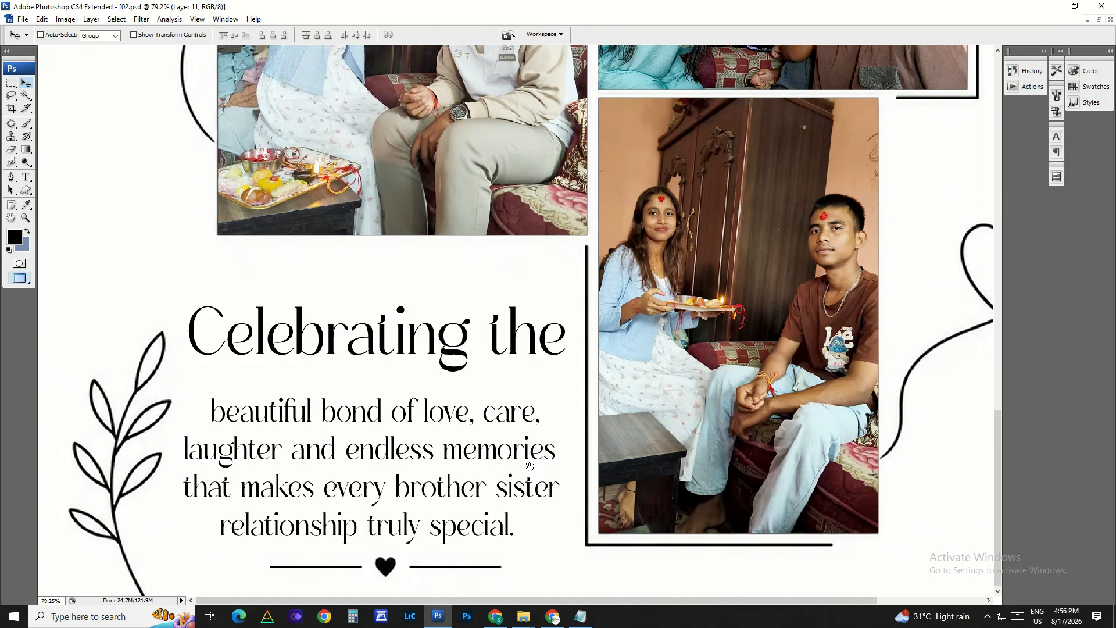
right_click(457, 424)
left_click(462, 430)
mouse_move(462, 429)
left_mouse_down()
mouse_move(441, 417)
mouse_move(464, 430)
left_mouse_up()
key("ctrl+z")
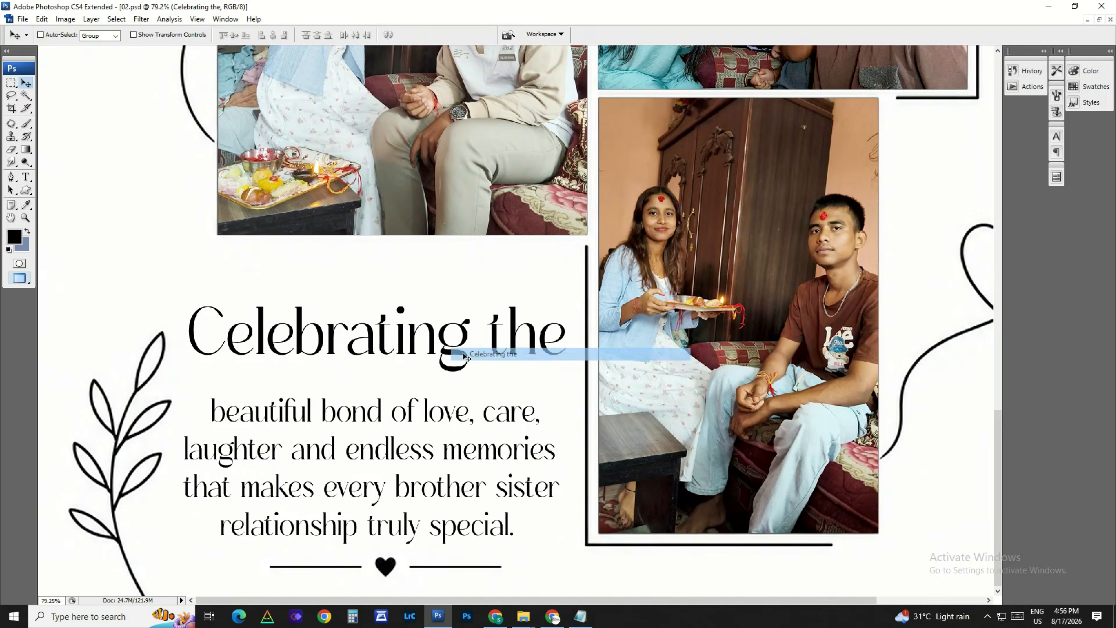
left_click_drag(464, 355, 503, 353)
key("ctrl+z")
right_click(615, 315)
left_click(630, 323)
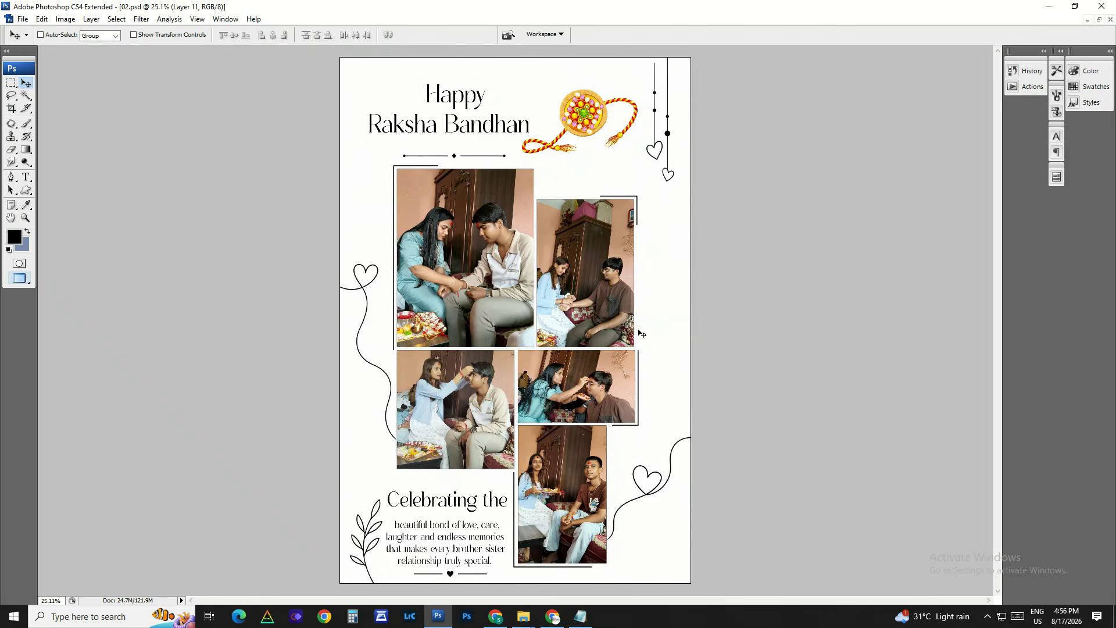
Step: Delete the two upper photos so only their black placeholder frames remain
right_click(486, 233)
left_click(494, 240)
key("Delete")
right_click(618, 267)
left_click(629, 275)
key("Delete")
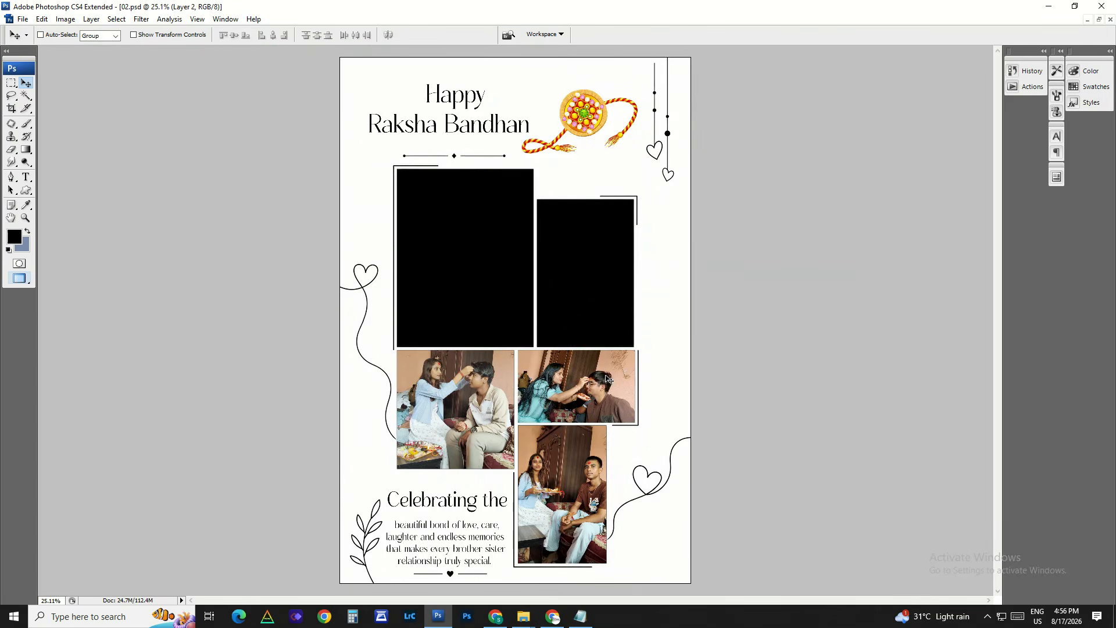
Step: Delete the three lower photos, leaving their black placeholder frames in place
right_click(611, 383)
left_click(620, 390)
right_click(571, 486)
left_click(579, 493)
key("Delete")
right_click(484, 422)
left_click(494, 427)
key("Delete")
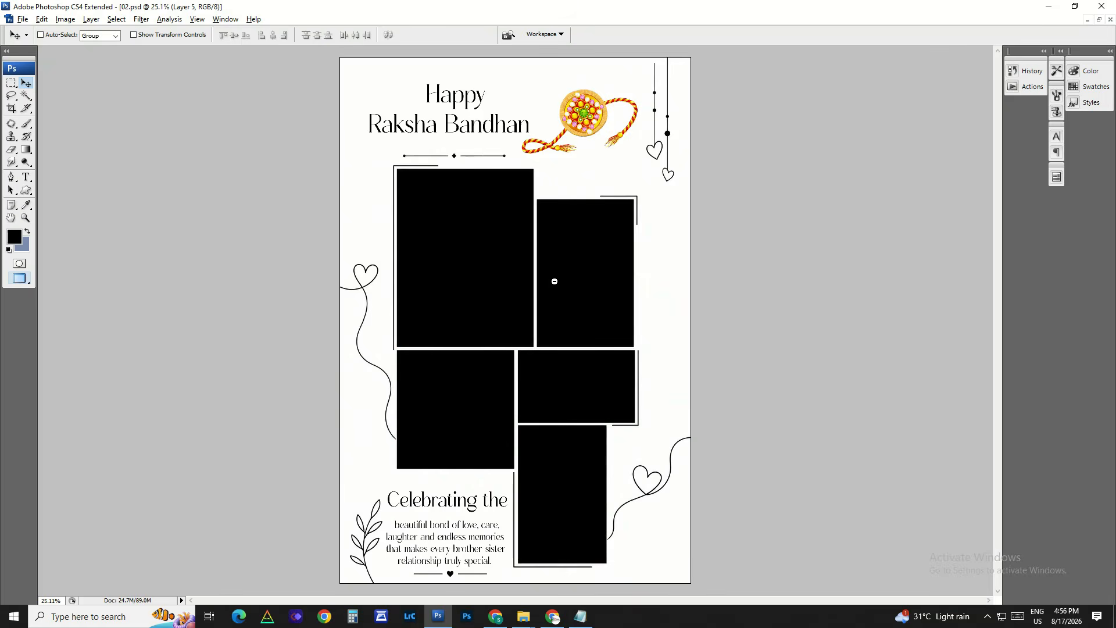
Step: Undo the deletion of all five photos in 02.psd
left_click(554, 281, "alt")
scroll(554, 281, "down", 2)
scroll(554, 281, "up", 2)
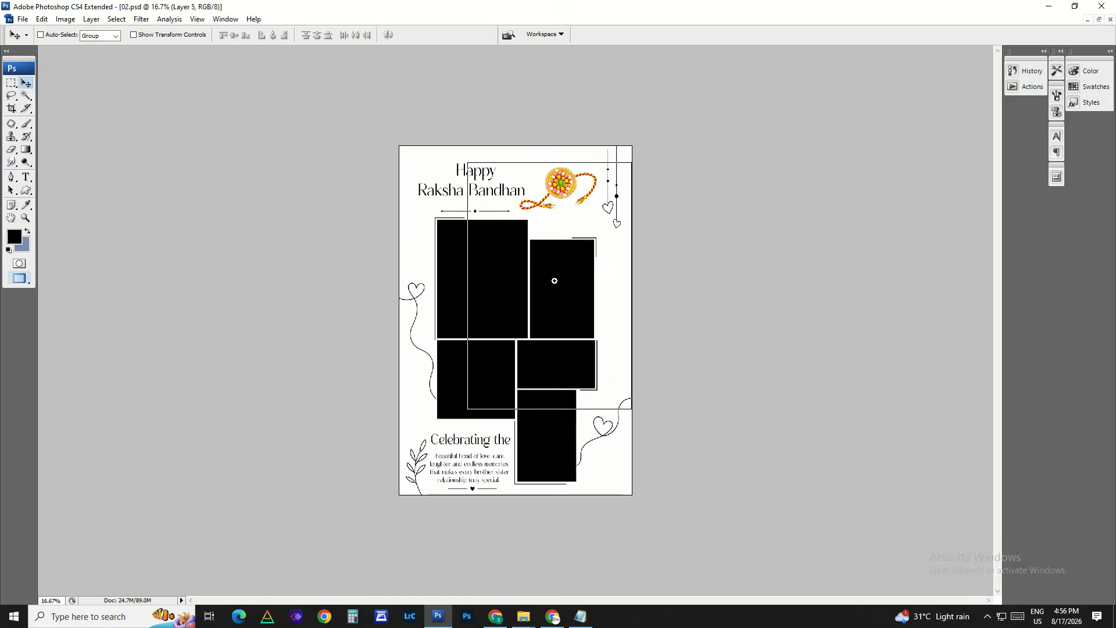
key("ctrl+alt+z")
key("ctrl+alt+z")
key("ctrl+alt+z")
key("ctrl+alt+z")
key("ctrl+alt+z")
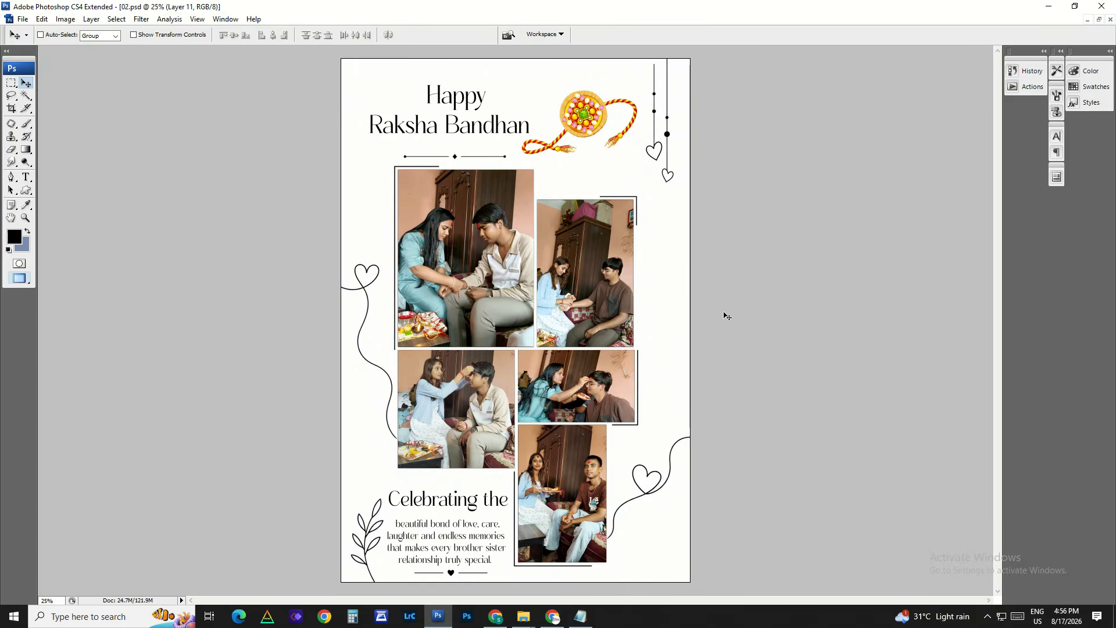
Step: Close 02.psd without saving the changes
key("ctrl+w")
left_click(578, 232)
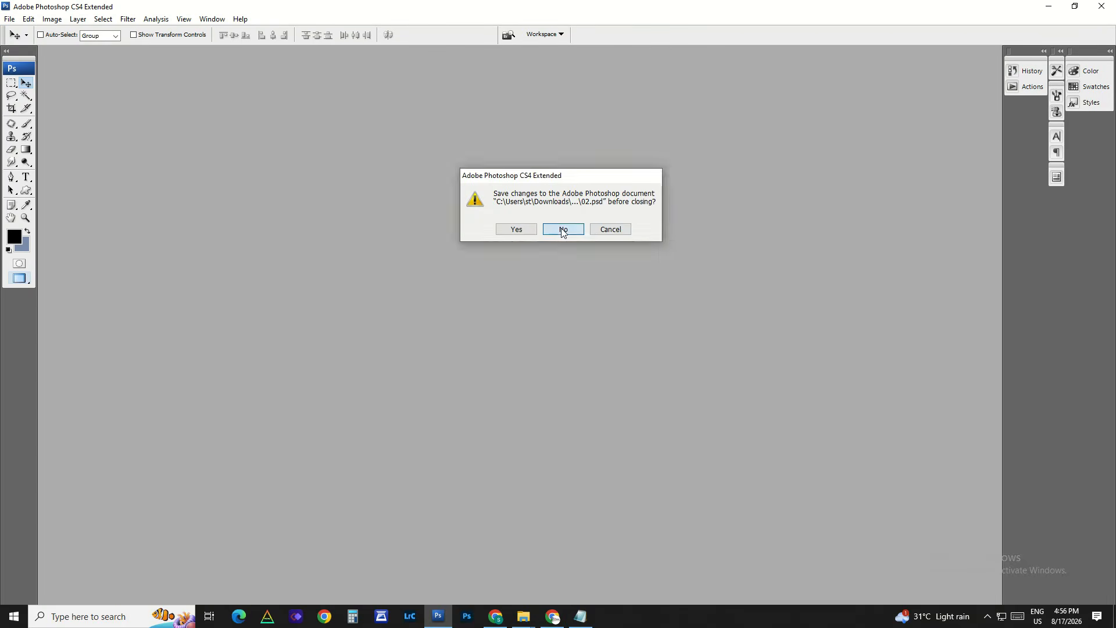
Step: Open 03.PSD from the New folder in Photoshop and fit it on screen
left_click(1053, 7)
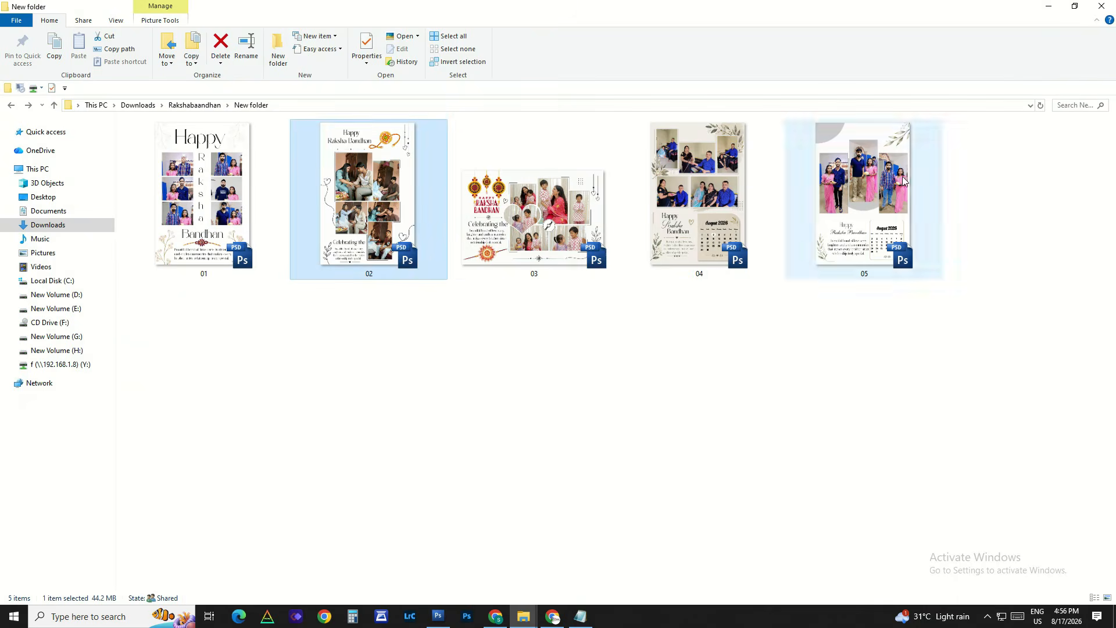
left_click_drag(529, 221, 436, 604)
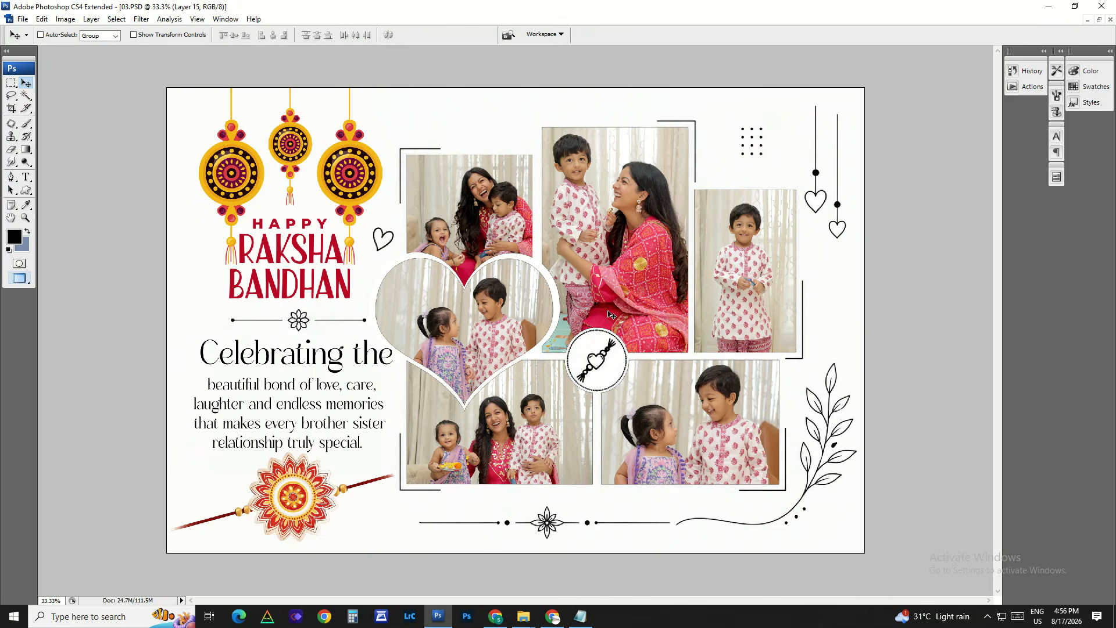
key("ctrl+minus")
key("ctrl+minus")
key("ctrl+0")
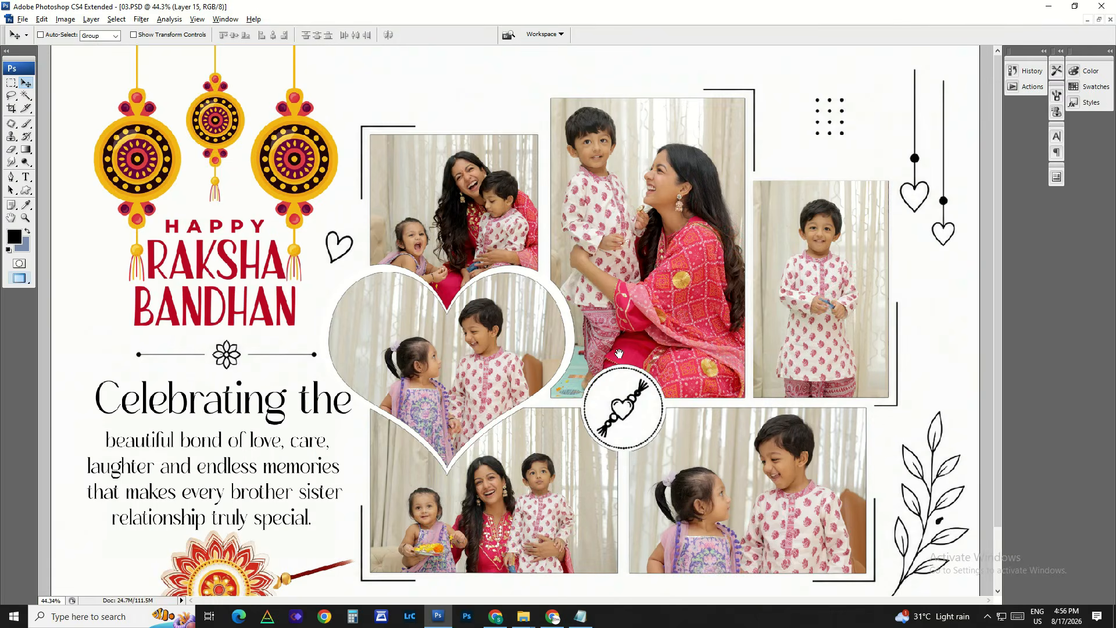
Step: Try selecting and moving the large centre photo inside its frame in 03.PSD
right_click(664, 272)
left_click(678, 279)
right_click(651, 238)
left_click(662, 249)
mouse_move(662, 245)
left_mouse_down()
mouse_move(675, 233)
mouse_move(677, 244)
mouse_move(663, 245)
left_mouse_up()
Step: Test-move the Happy Raksha Bandhan title artwork with its hanging ornaments toward the page's upper-left corner, and undo the move
right_click(260, 268)
left_click(276, 278)
left_click_drag(285, 282, 297, 286)
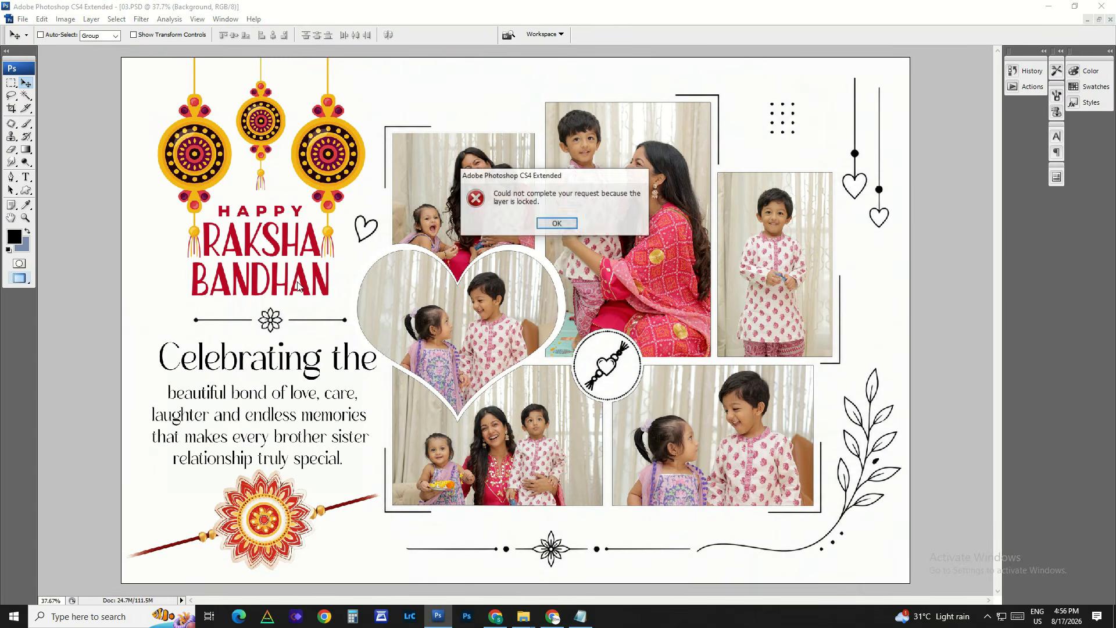
key("Return")
right_click(307, 289)
left_click(334, 296)
left_click_drag(358, 306, 330, 275)
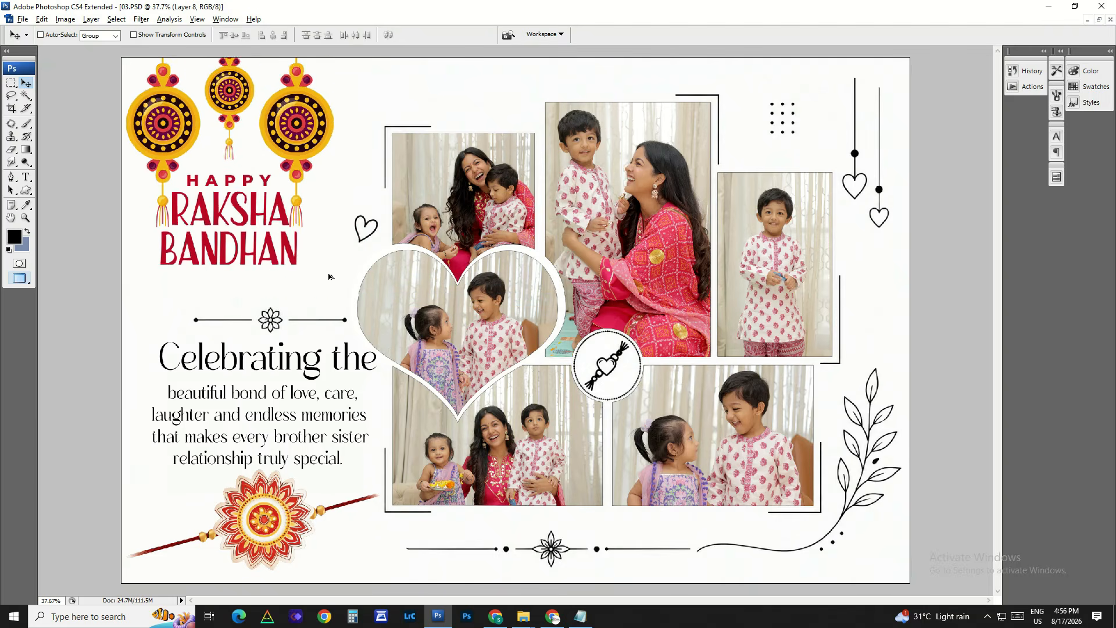
key("ctrl+z")
Step: Test-move the "Celebrating the" heading, the paragraph below it and the red rakhi ornament, undoing each move
left_click_drag(308, 367, 299, 342)
key("ctrl+z")
right_click(300, 414)
left_click(308, 423)
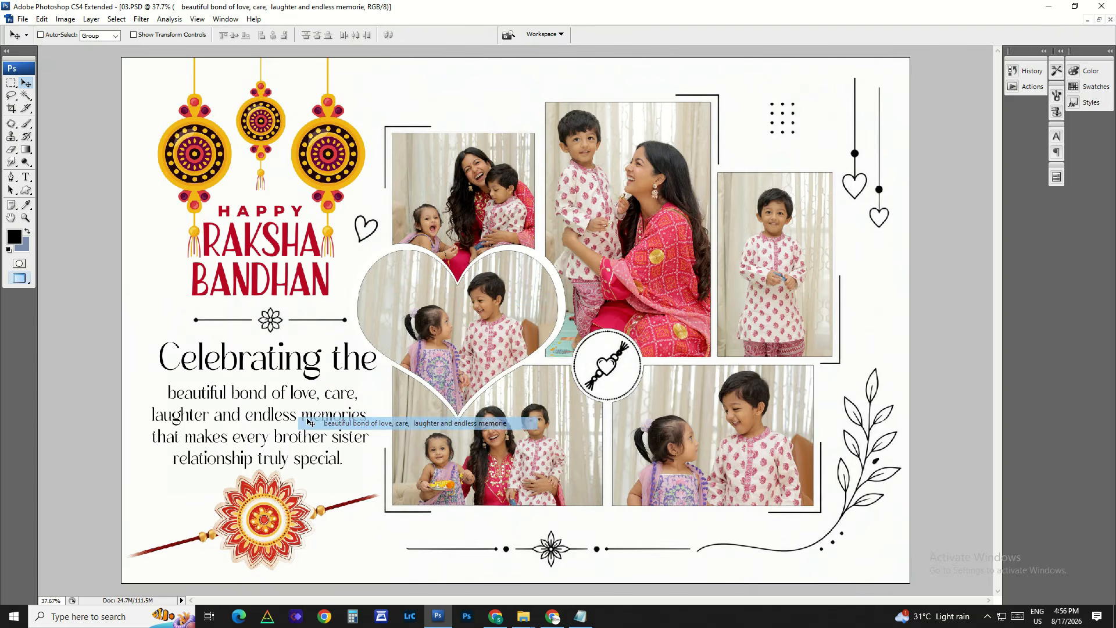
left_click_drag(308, 423, 275, 394)
key("ctrl+z")
left_click_drag(290, 512, 208, 538)
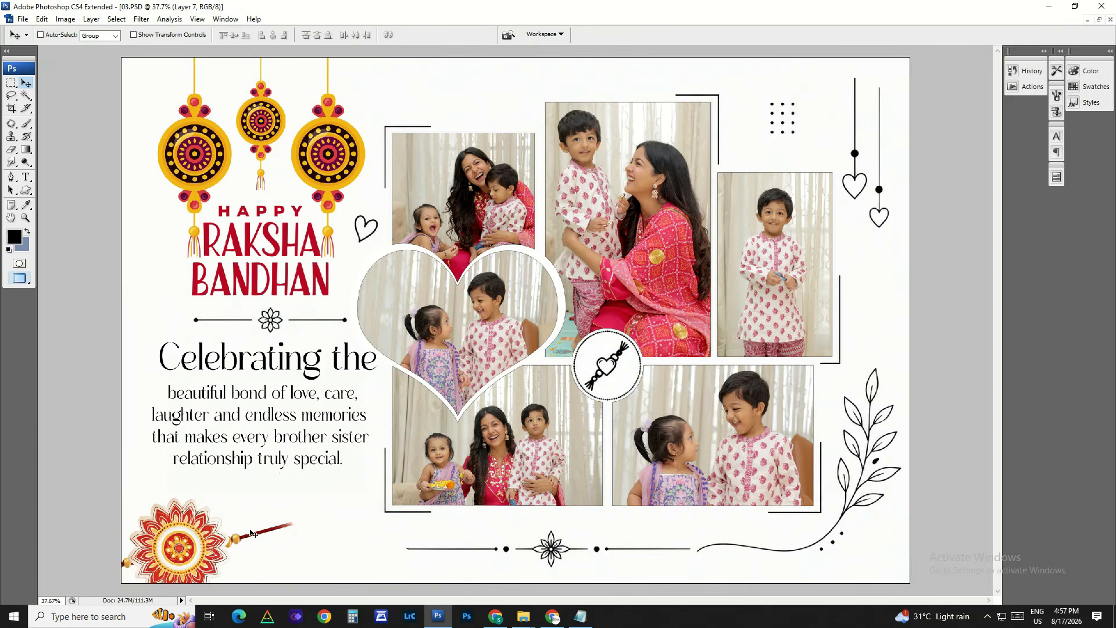
key("ctrl+z")
Step: Delete the photo in the heart frame and the photo in the upper-left frame
right_click(505, 324)
left_click(564, 330)
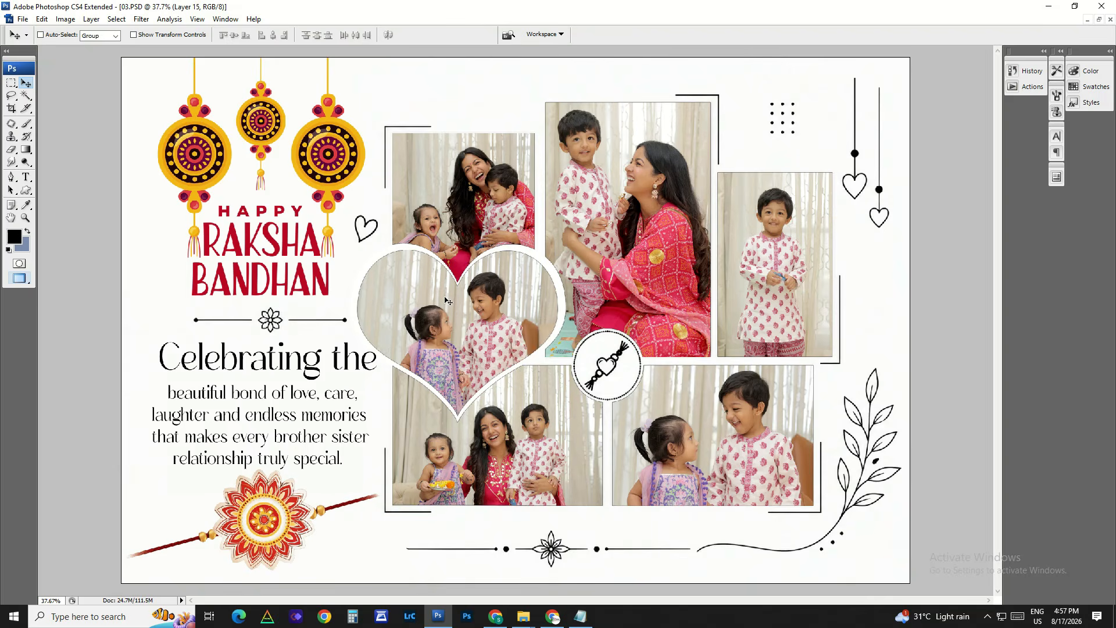
left_click_drag(448, 300, 465, 212)
key("Delete")
right_click(459, 191)
left_click(463, 199)
key("Delete")
Step: Delete the large centre photo and the tall photo beside it, leaving their black placeholder frames
right_click(657, 181)
left_click(661, 188)
mouse_move(661, 188)
left_mouse_down()
mouse_move(682, 200)
mouse_move(676, 187)
left_mouse_up()
key("Delete")
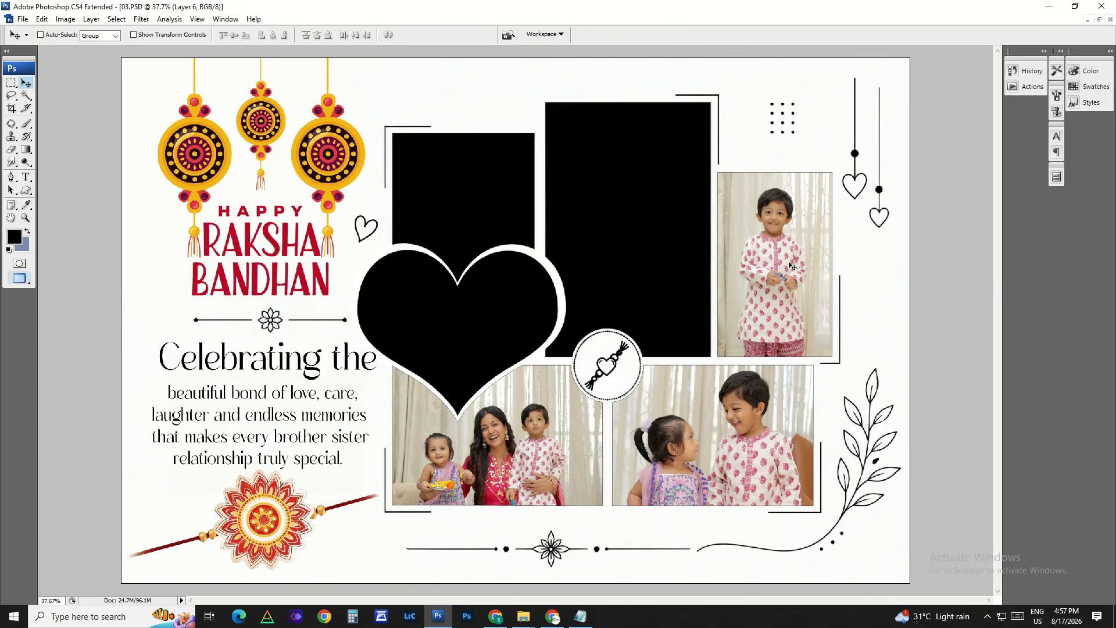
right_click(796, 269)
left_click(801, 277)
left_click_drag(801, 276, 787, 266)
key("Delete")
Step: Delete the two photos in the lower row so that only their black placeholder frames remain
right_click(768, 421)
left_click(773, 428)
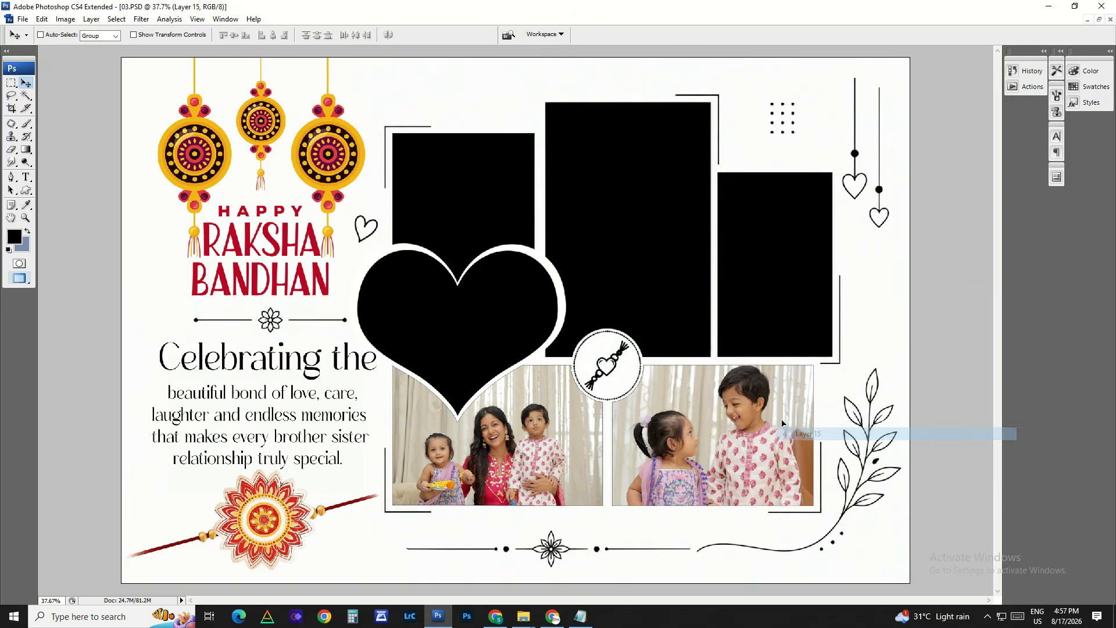
left_click_drag(773, 427, 820, 442)
key("Delete")
right_click(554, 452)
left_click(560, 457)
left_click_drag(559, 457, 537, 448)
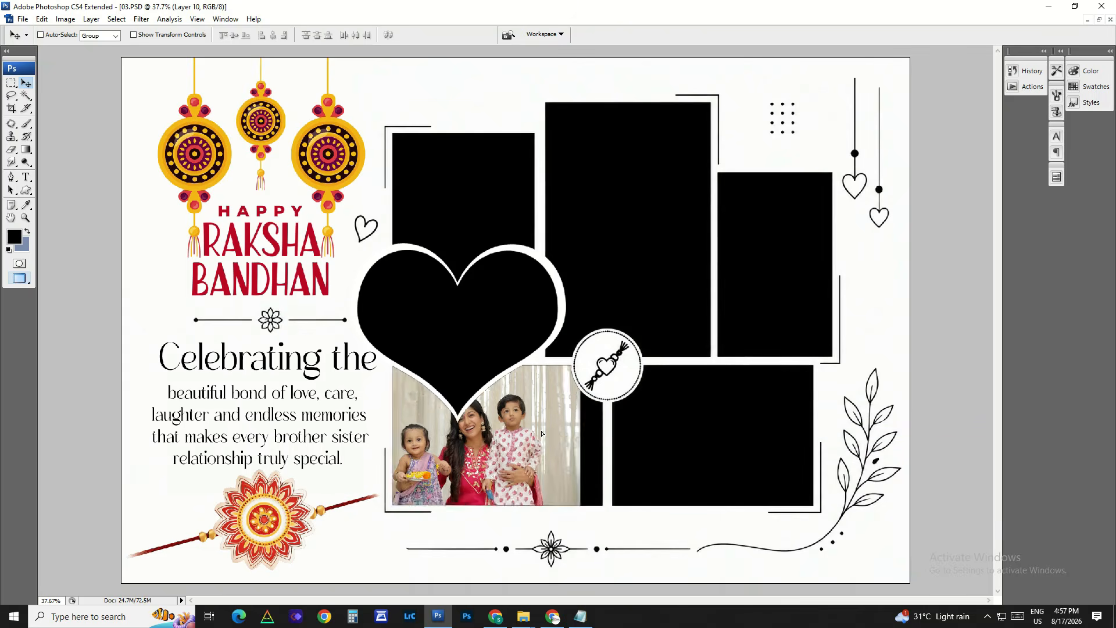
key("Delete")
key("ctrl+minus")
key("ctrl+minus")
key("ctrl+minus")
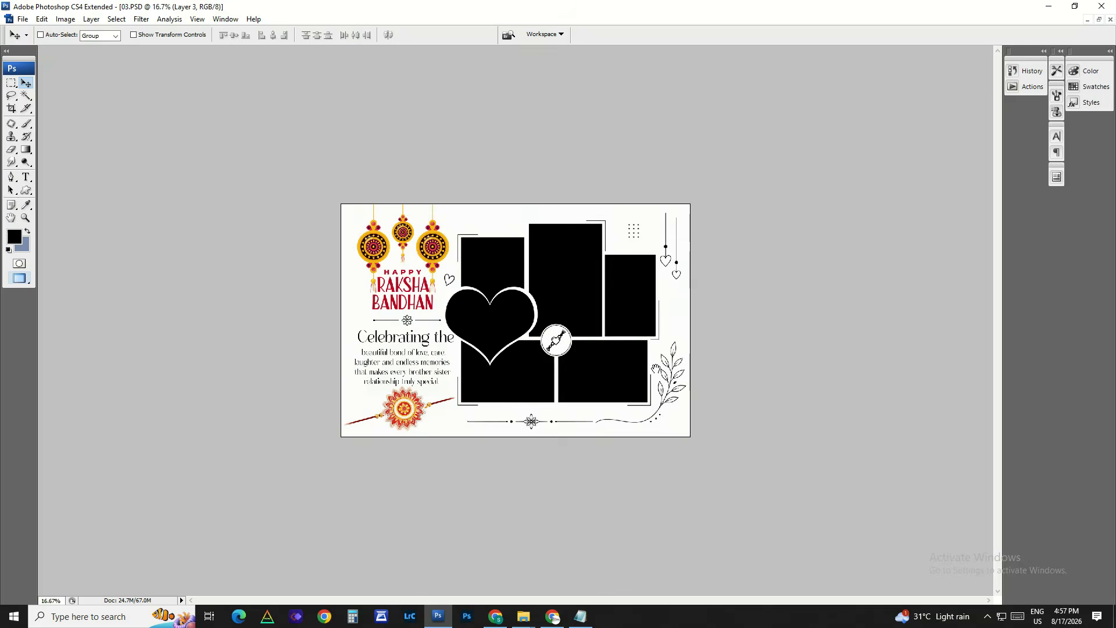
left_click(663, 353, "ctrl")
Step: Undo the deletion of all six photos in 03.PSD
key("ctrl+alt+z")
key("ctrl+alt+z")
key("ctrl+alt+z")
key("ctrl+alt+z")
key("ctrl+alt+z")
key("ctrl+alt+z")
key("ctrl+alt+z")
key("ctrl+alt+z")
key("ctrl+alt+z")
key("ctrl+alt+z")
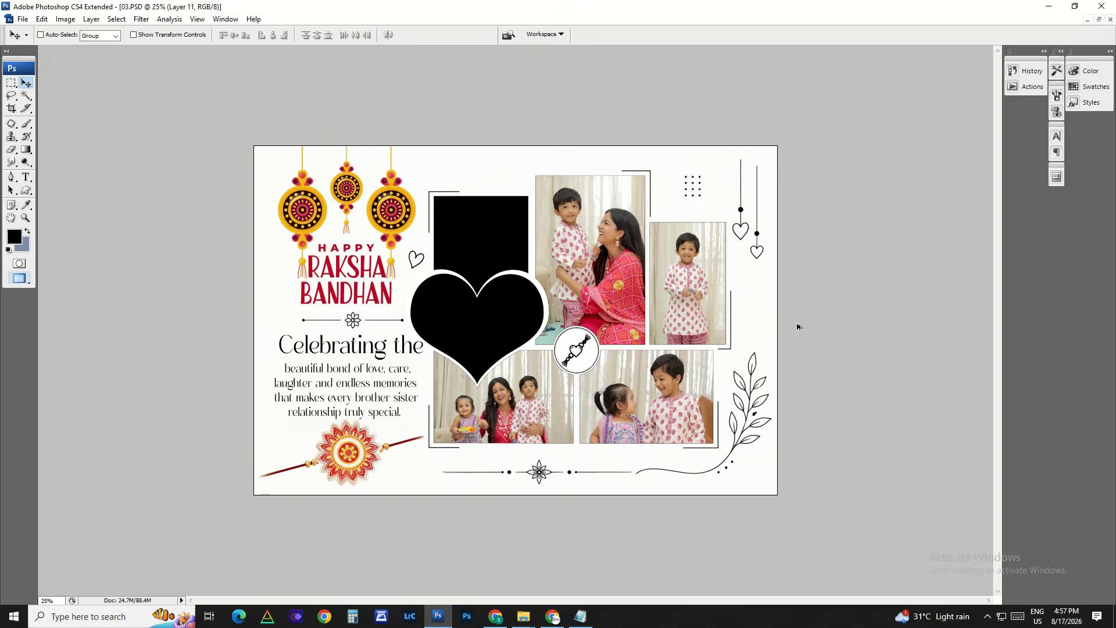
key("ctrl+z")
key("ctrl+z")
key("ctrl+z")
key("ctrl+z")
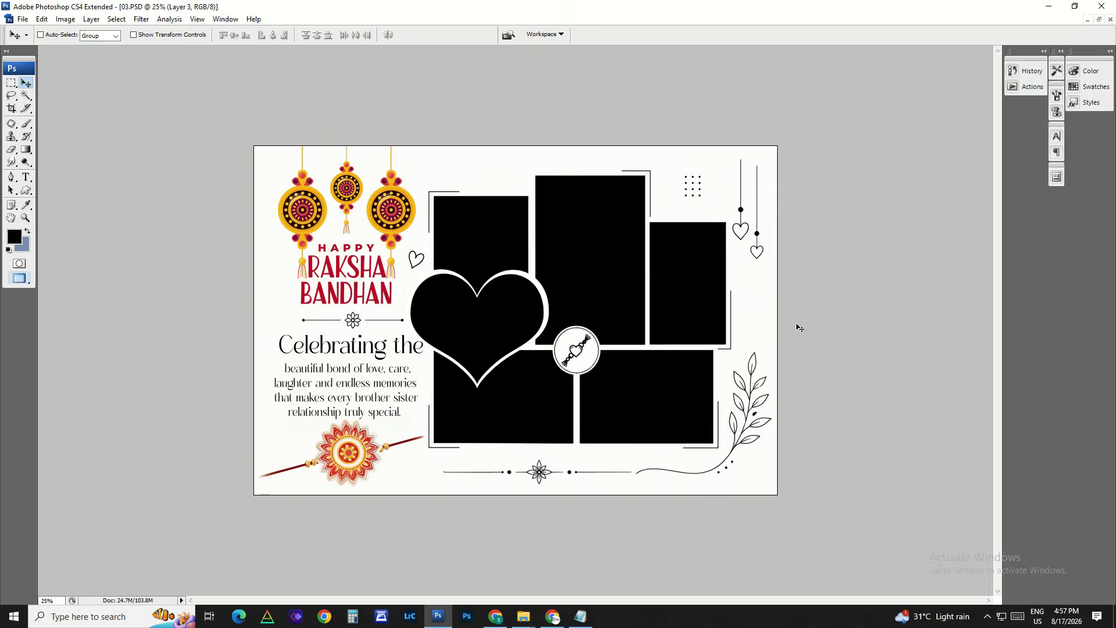
left_click_drag(755, 529, 756, 530)
key("ctrl+0")
key("ctrl+alt+z")
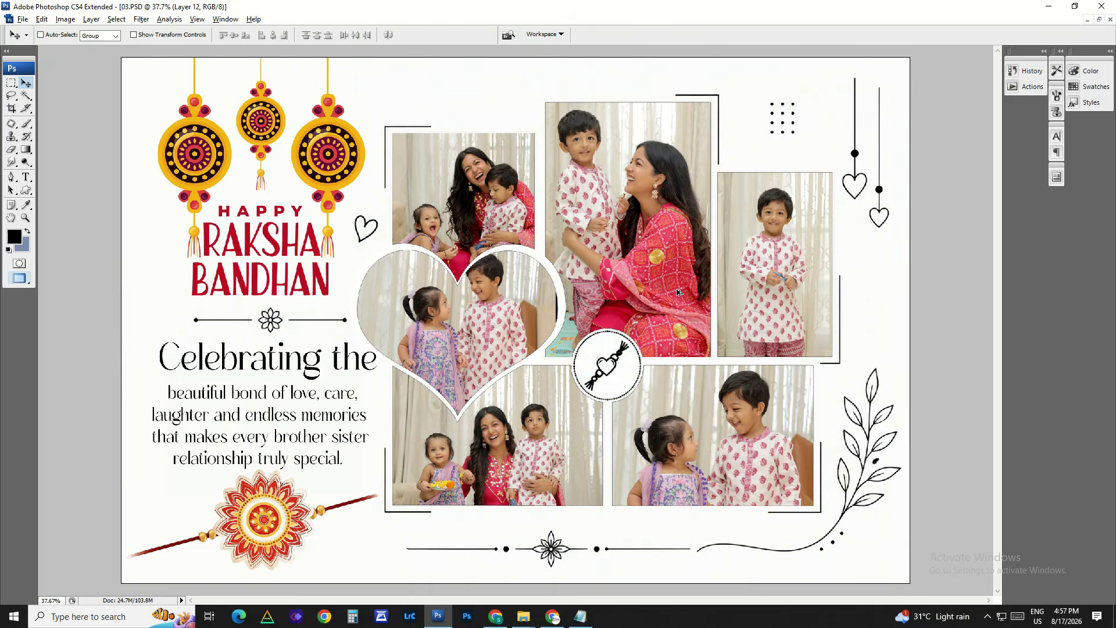
key("ctrl+alt+z")
Step: Close 03.PSD without saving the changes and open 04.PSD from the New folder
right_click(650, 266)
left_click(669, 273)
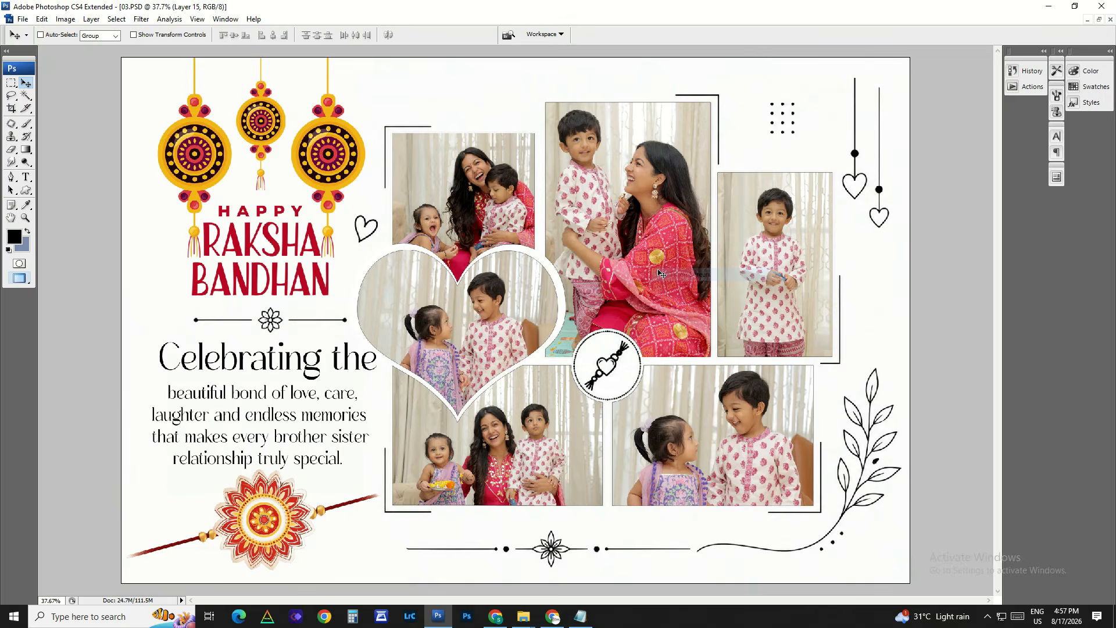
key("ctrl+minus")
key("ctrl+minus")
key("ctrl+plus")
key("ctrl+w")
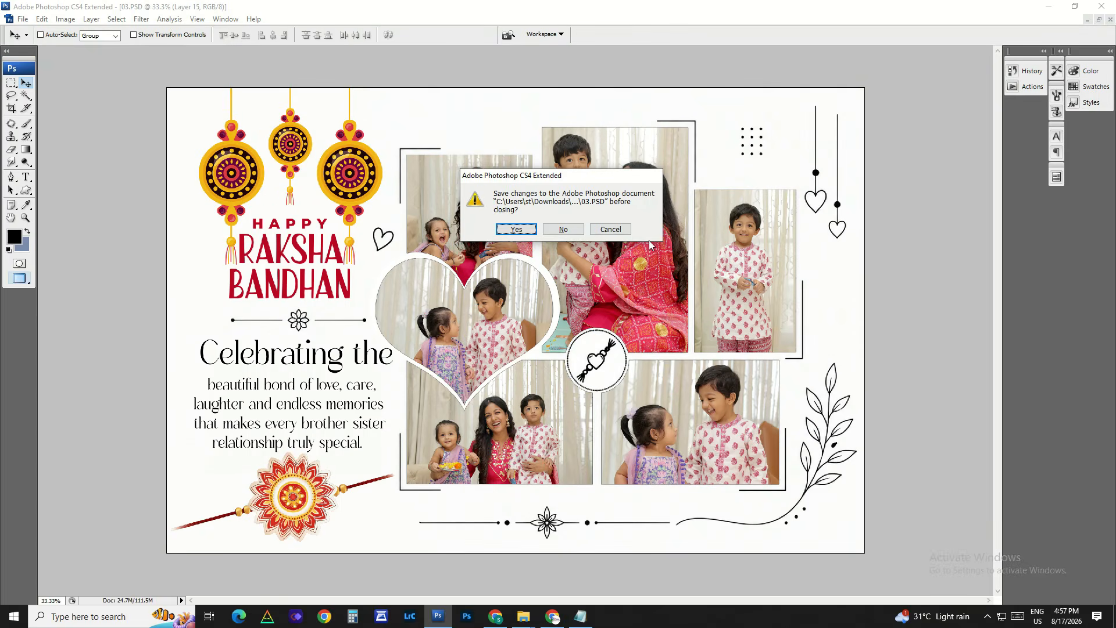
left_click(550, 234)
key("alt+Tab")
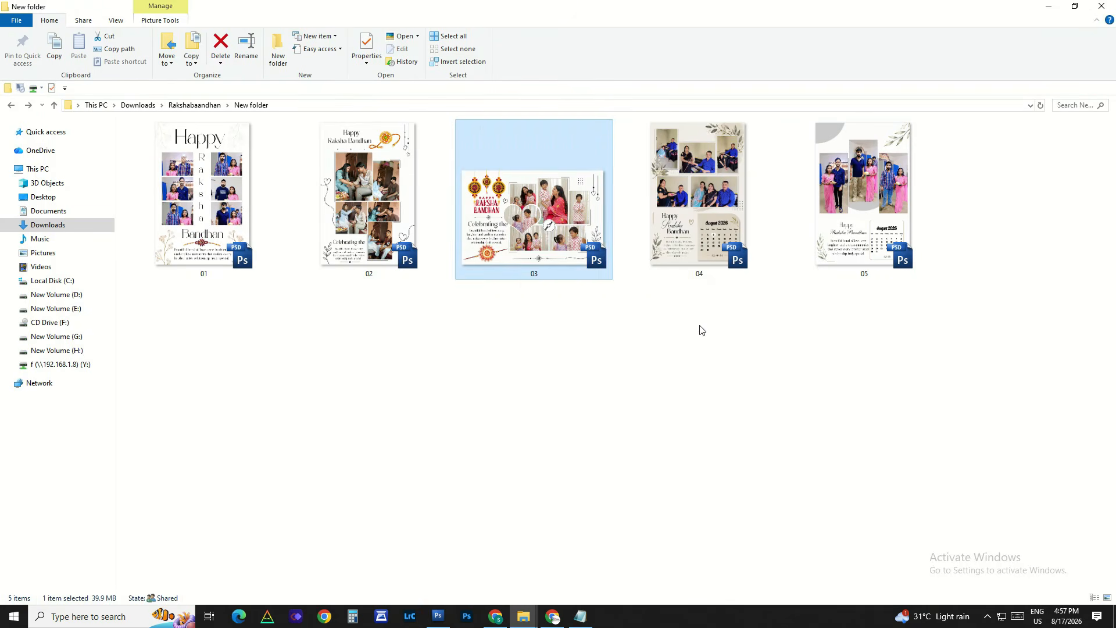
left_click_drag(697, 232, 440, 367)
Step: Test-move the upper-left and upper-centre photos inside their frames in 04.PSD, undoing each move
right_click(401, 160)
left_click(410, 165)
left_click_drag(410, 166, 453, 140)
key("ctrl+z")
right_click(410, 167)
left_click(424, 179)
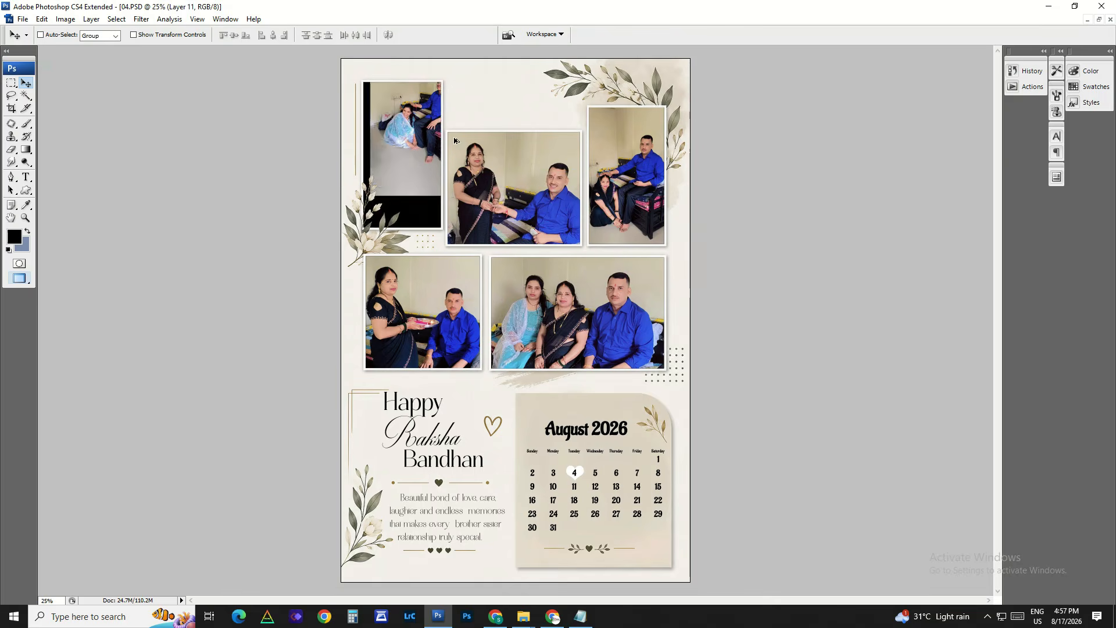
key("ctrl+z")
right_click(498, 191)
left_click(512, 200)
left_click_drag(511, 200, 553, 165)
key("ctrl+z")
Step: Test-move the upper-right photo and the wide group photo below it inside their frames, undoing each move
right_click(643, 195)
left_click(653, 204)
left_click_drag(652, 204, 625, 177)
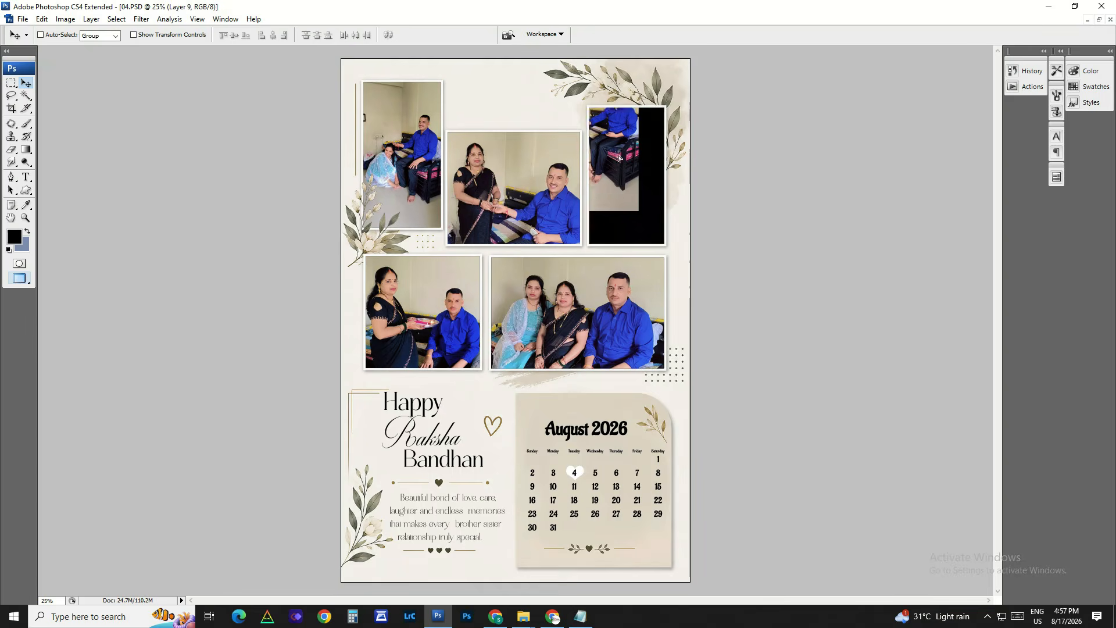
key("ctrl+z")
right_click(606, 328)
left_click(616, 337)
left_click_drag(616, 338, 655, 250)
key("ctrl+z")
Step: Test-move the lower-left photo of the woman holding the plate inside its frame, and undo the move
right_click(421, 315)
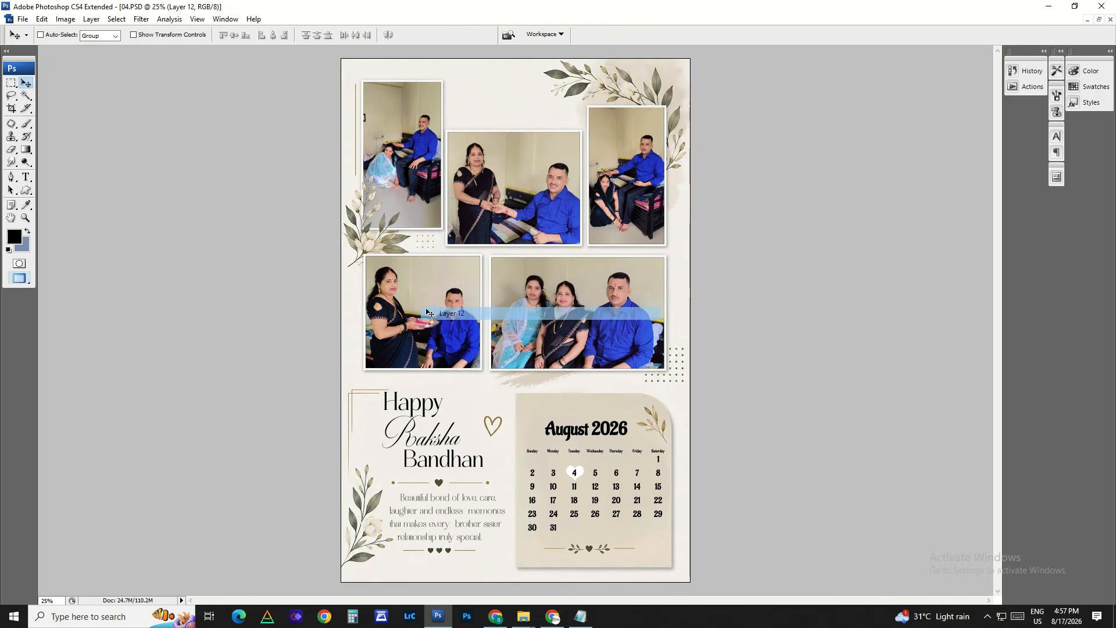
left_click(434, 324)
left_click_drag(434, 324, 435, 234)
key("ctrl+z")
Step: Test-move the title words Bandhan, Happy and Raksha separately, undoing each move
left_click(474, 469)
left_click_drag(449, 464, 466, 486)
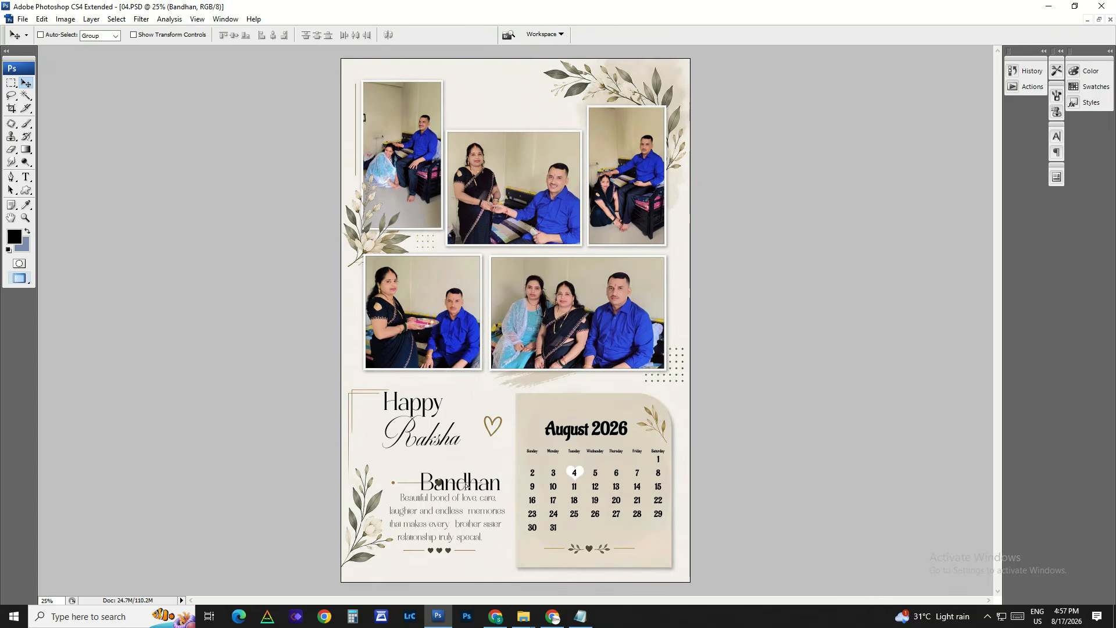
left_click(437, 412)
left_click_drag(438, 411, 438, 395)
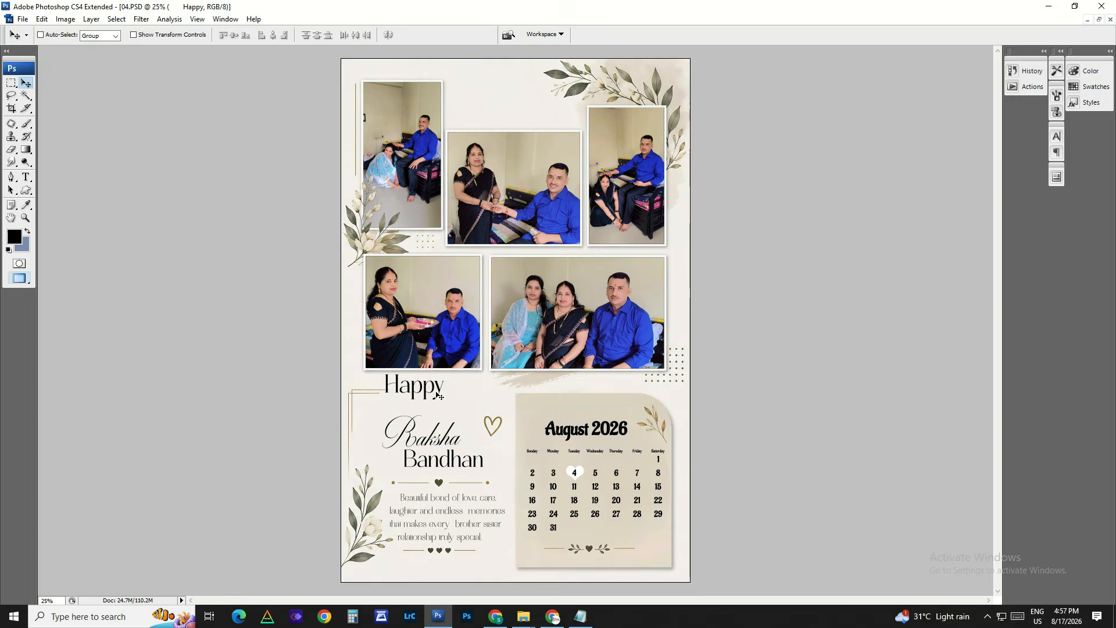
left_click(441, 448)
left_click_drag(440, 448, 444, 412)
key("ctrl+z")
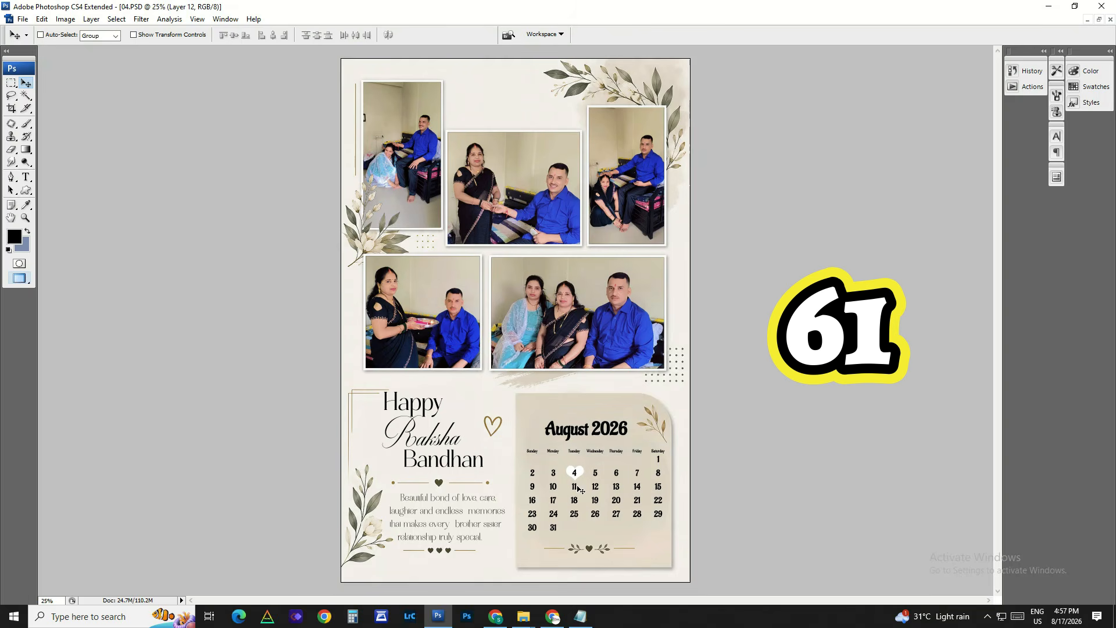
Step: Examine the August 2026 calendar's dates and ornaments up close
left_click(585, 487)
key("Return")
scroll(590, 496, "up", 5)
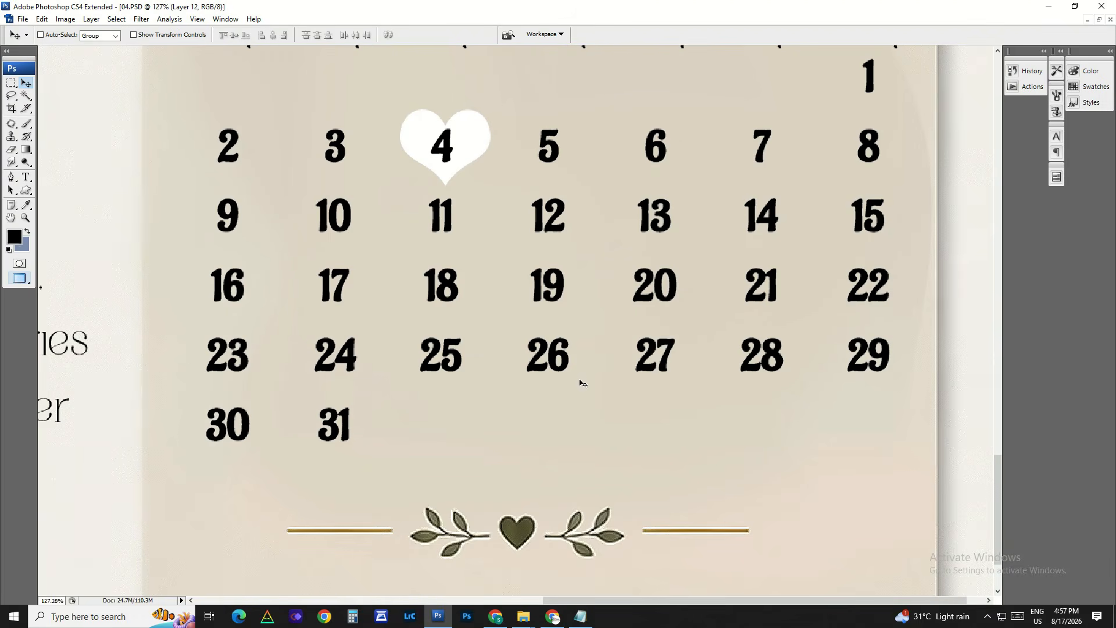
right_click(578, 348)
left_click(588, 351)
scroll(625, 437, "down", 5)
scroll(587, 501, "up", 3)
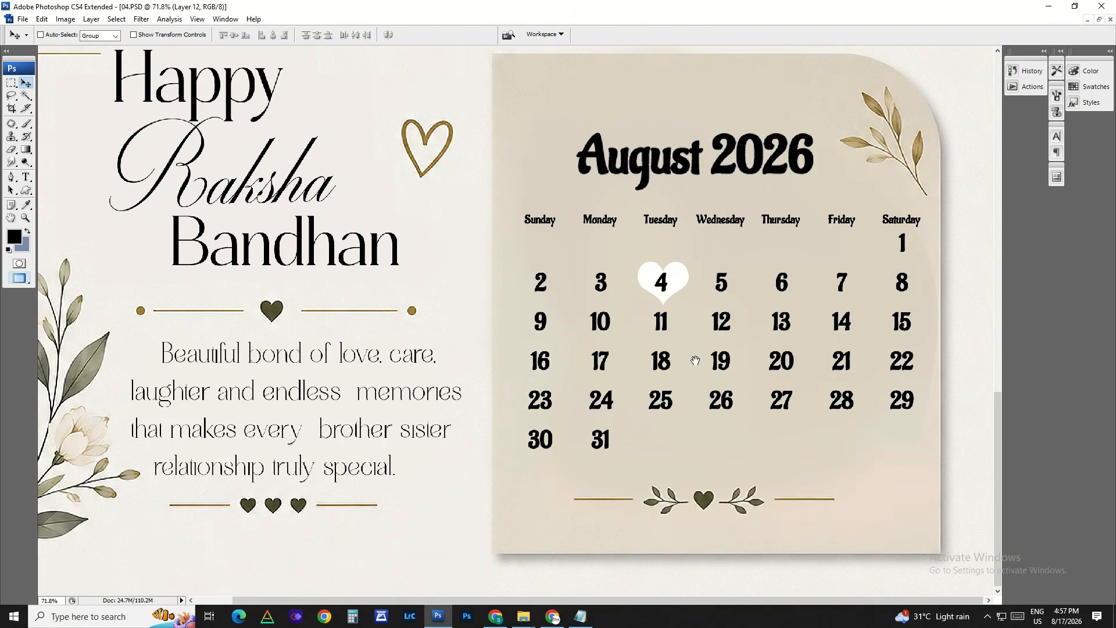
Step: Test-move the "Beautiful bond of love, care" paragraph beside the calendar, and undo the move
right_click(428, 374)
left_click(471, 385)
right_click(379, 392)
left_click(391, 401)
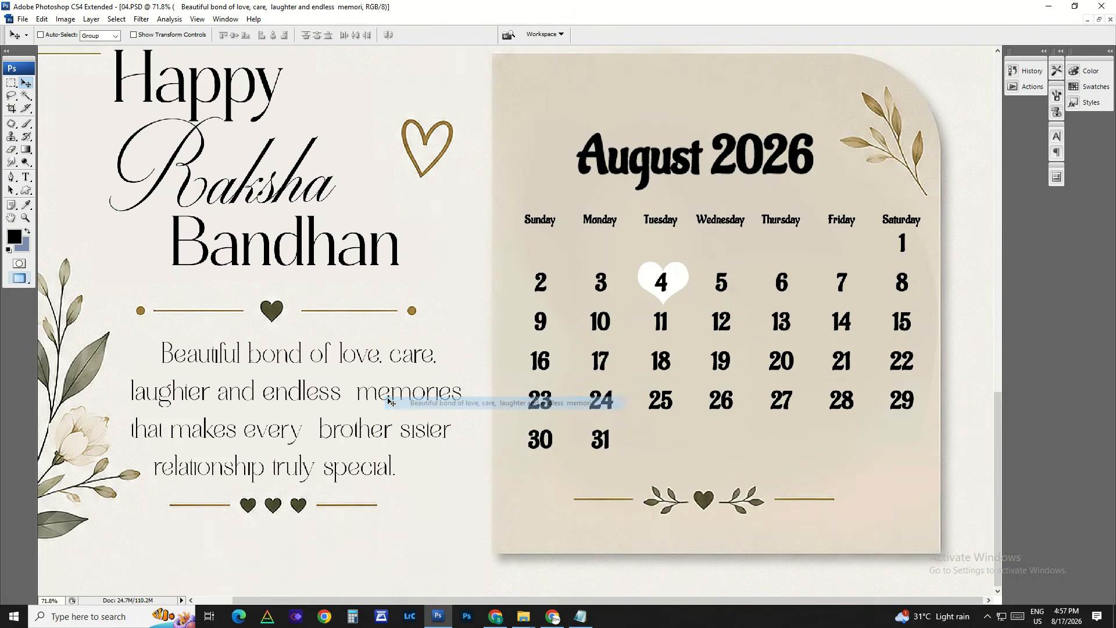
left_click_drag(390, 401, 407, 397)
key("ctrl+z")
Step: Move the calendar's white heart marker from the 4th onto August 28 and enlarge it around the number
right_click(678, 278)
left_click(680, 285)
left_click_drag(680, 285, 656, 318)
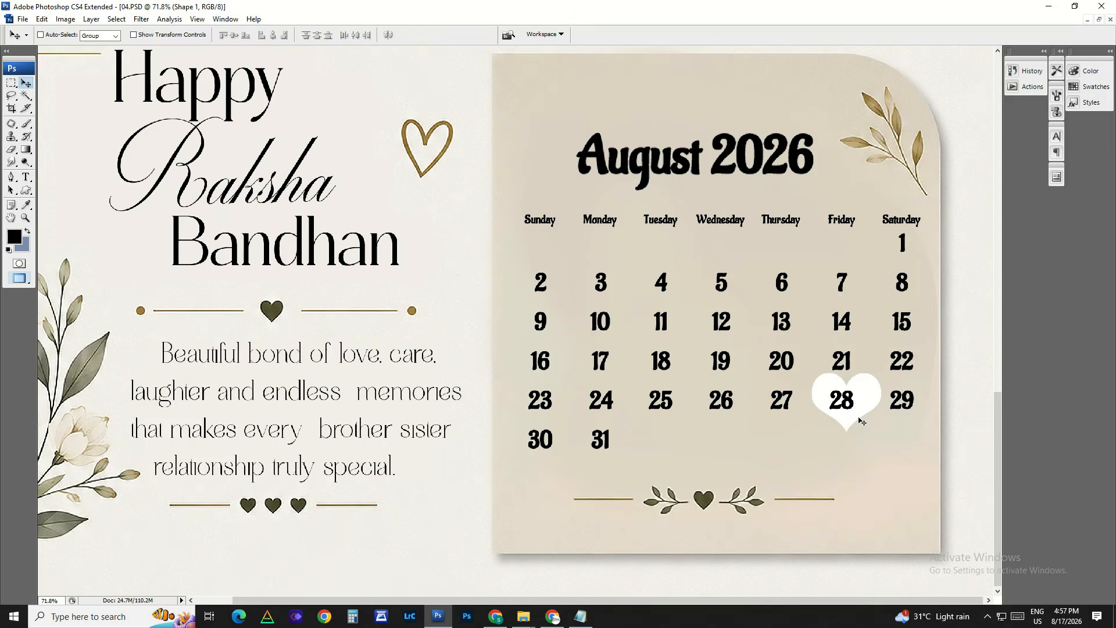
left_click(858, 418)
scroll(756, 416, "up", 1)
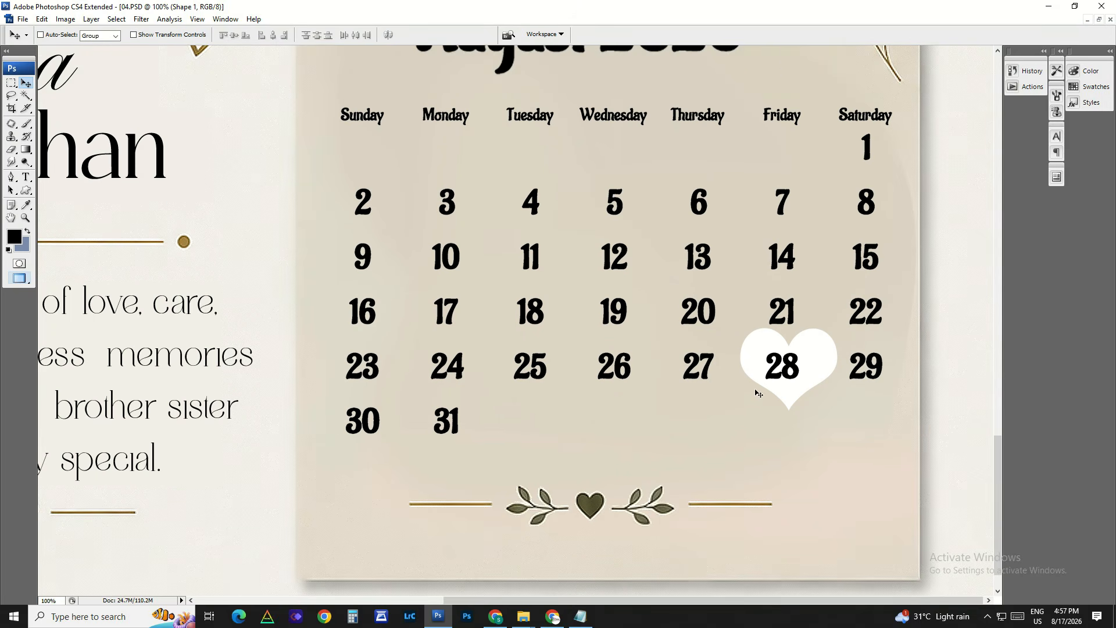
Step: Change the Shape 1 heart's fill colour to bright red and centre the heart on the 28
key("F7")
left_click_drag(651, 319, 587, 306)
key("f")
left_click_drag(677, 343, 383, 344)
double_click(804, 365)
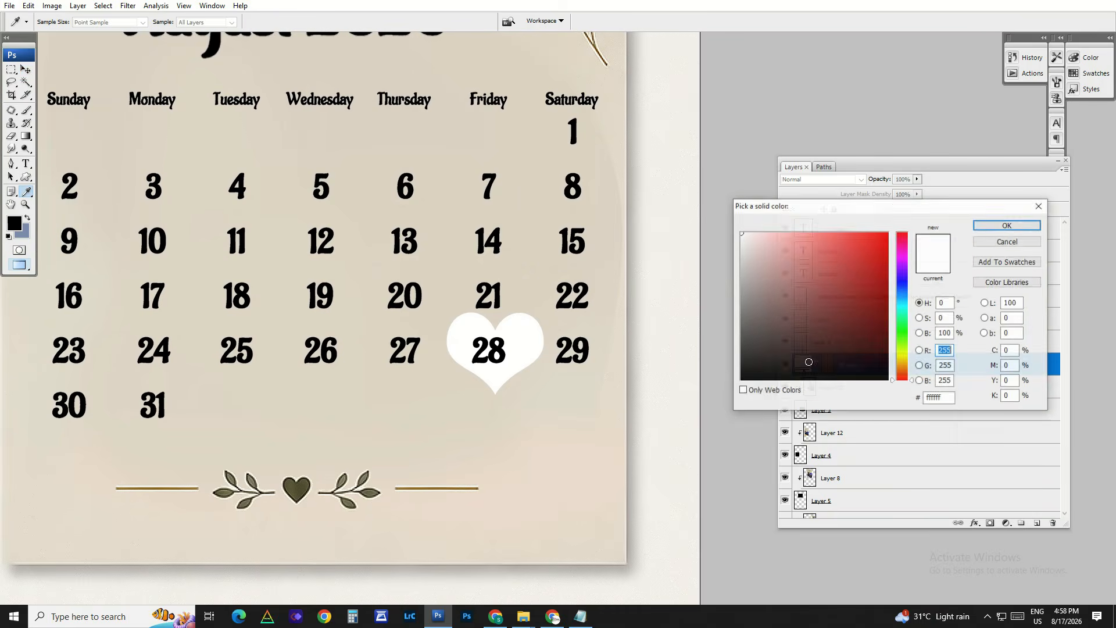
left_click(882, 234)
left_click(986, 224)
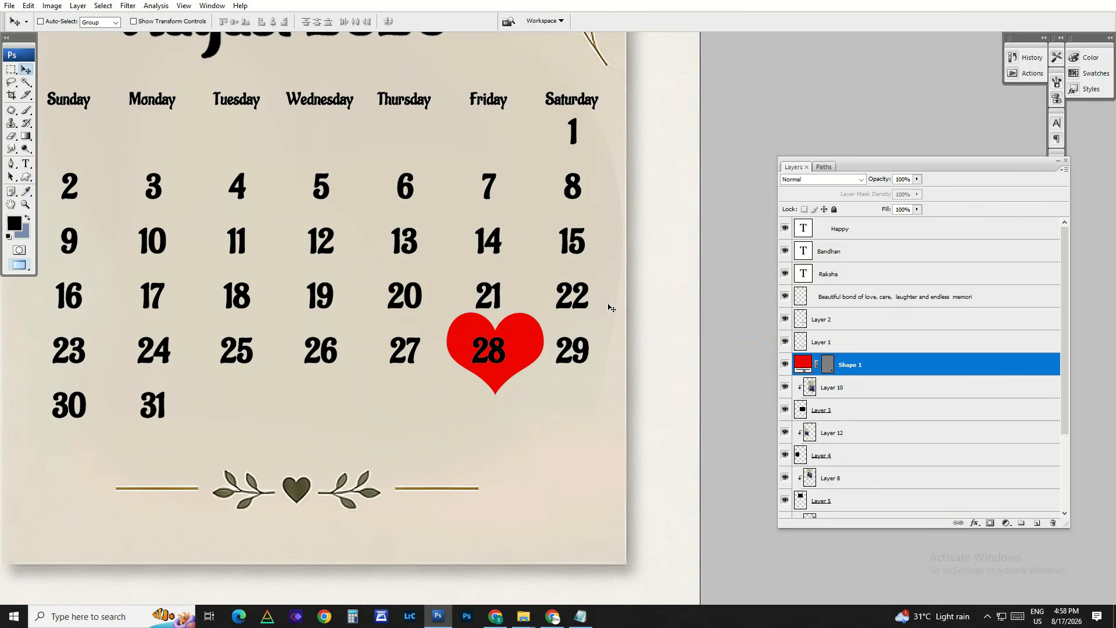
right_click(516, 325)
left_click(525, 336)
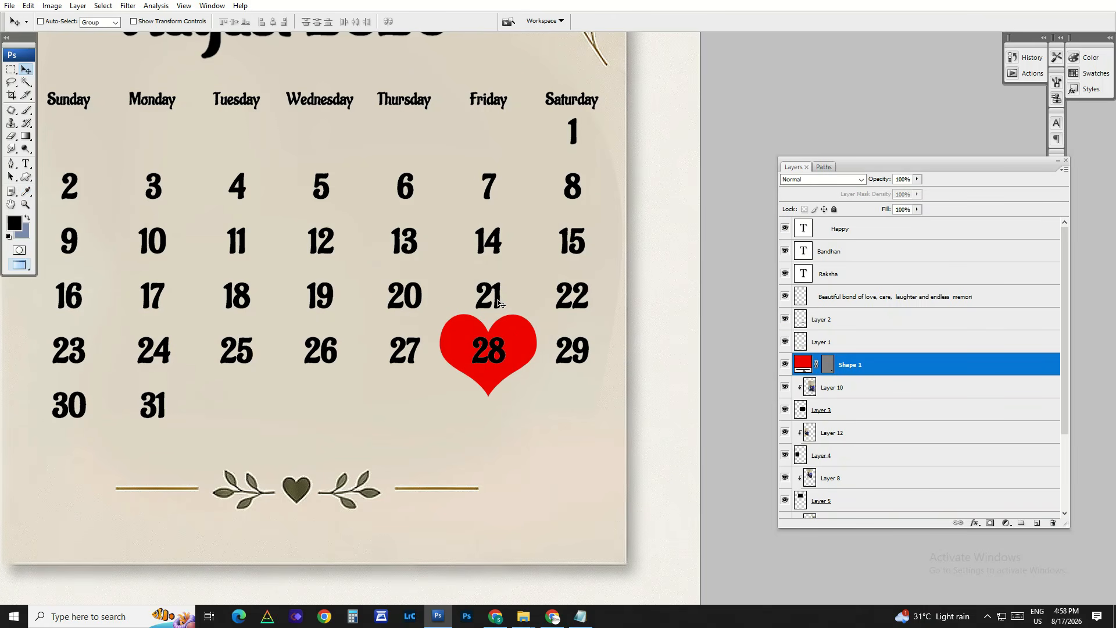
Step: Select the number 28 on Layer 1 and turn it white with a Hue/Saturation adjustment
right_click(499, 303)
left_click(511, 302)
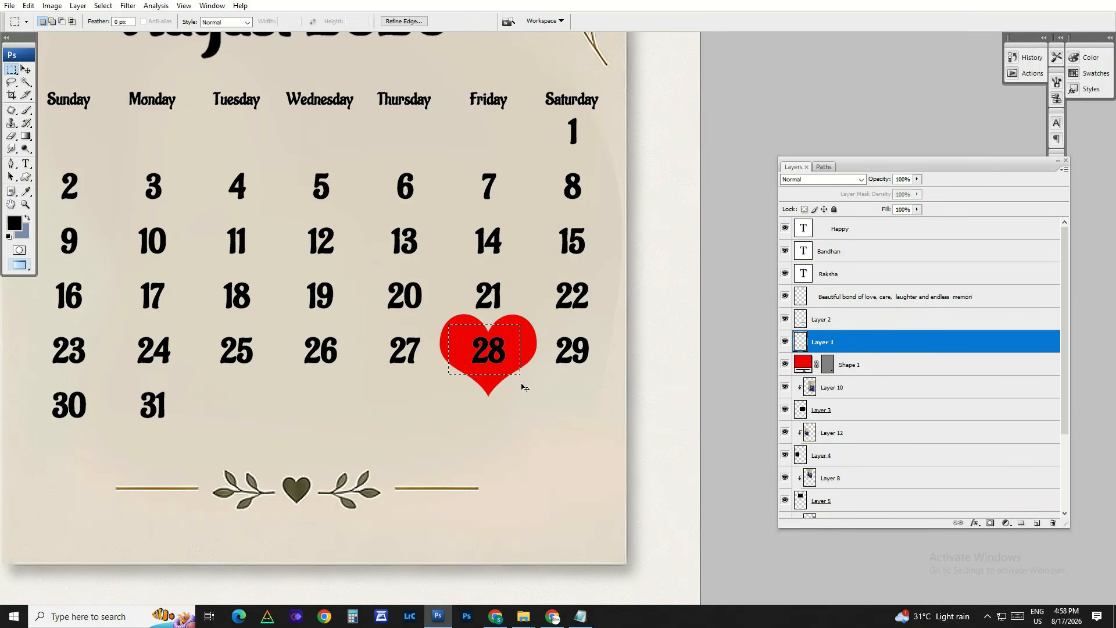
key("ctrl+u")
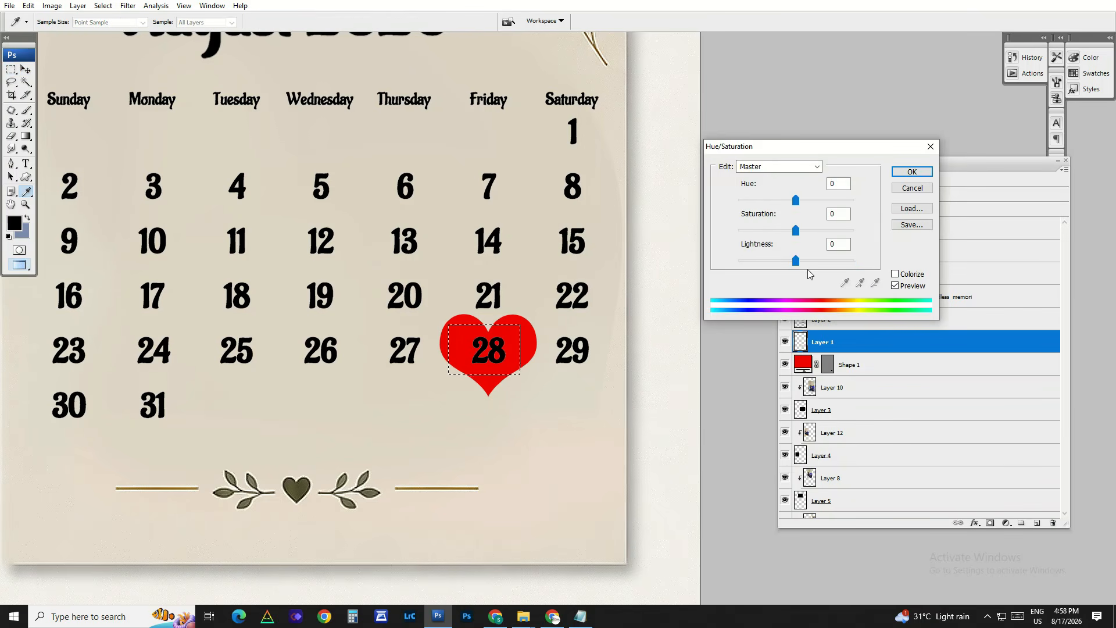
key("Return")
key("ctrl+0")
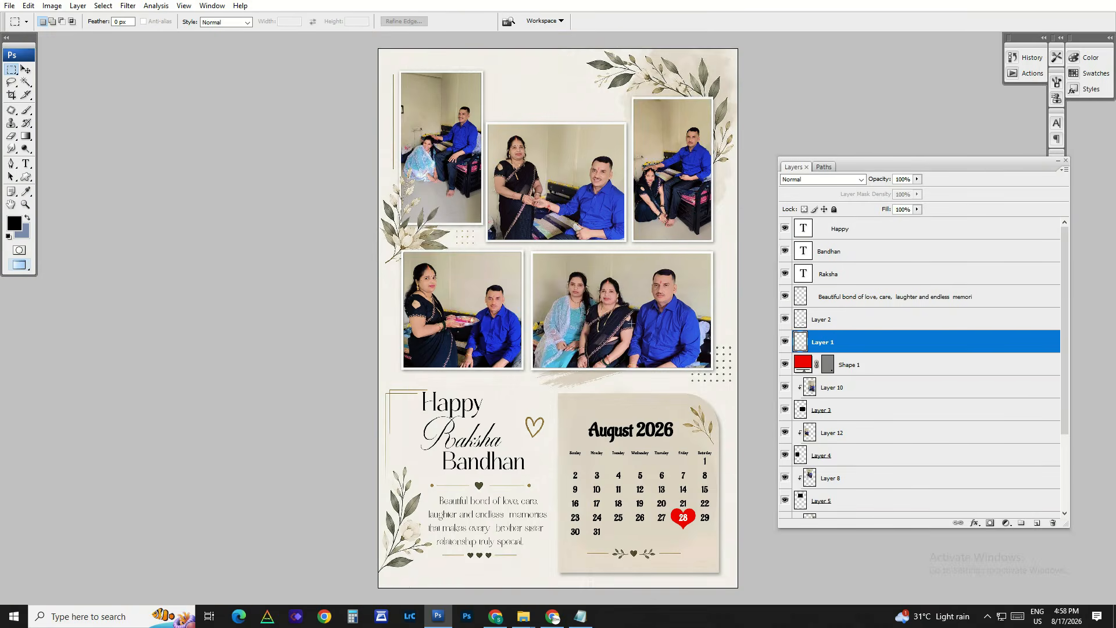
Step: Delete the two photos in the lower row of the template to expose their empty frames
scroll(626, 325, "down", 2)
scroll(626, 324, "up", 1)
key("Tab")
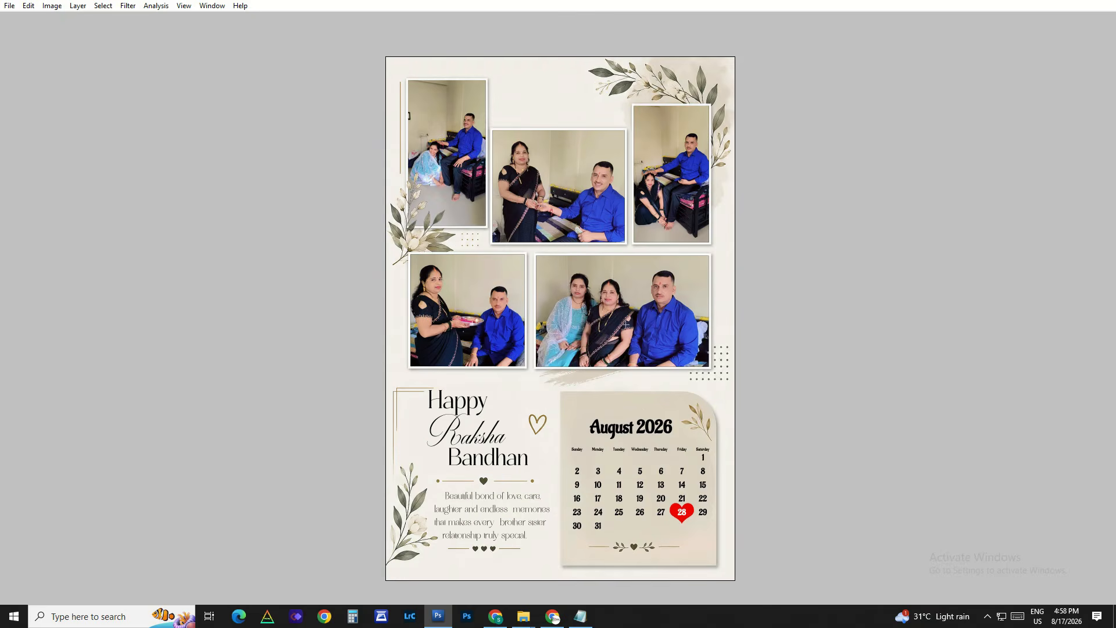
right_click(655, 313, "ctrl")
left_click(666, 321)
key("Delete")
right_click(450, 305, "ctrl")
left_click(461, 313)
key("Delete")
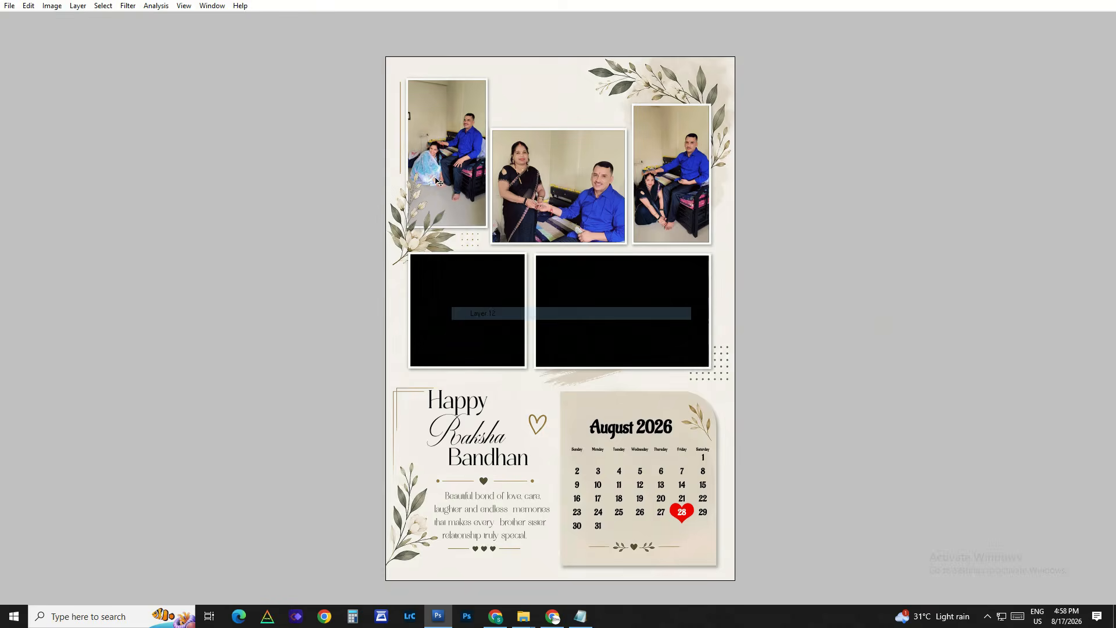
Step: Delete the three photos in the upper row of the template to expose their empty frames
right_click(446, 168, "ctrl")
left_click(478, 174)
key("Delete")
right_click(553, 184, "ctrl")
left_click(562, 191)
key("Delete")
right_click(691, 175, "ctrl")
left_click(698, 180)
key("Delete")
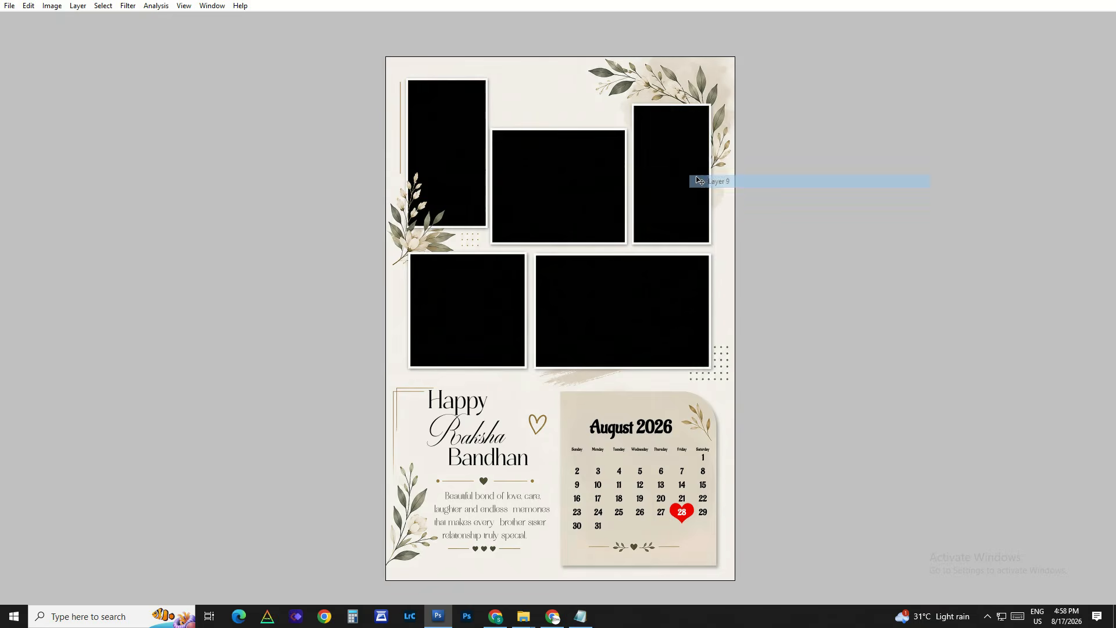
Step: Undo the deletion of the five photos
scroll(658, 289, "down", 2)
scroll(659, 289, "up", 2)
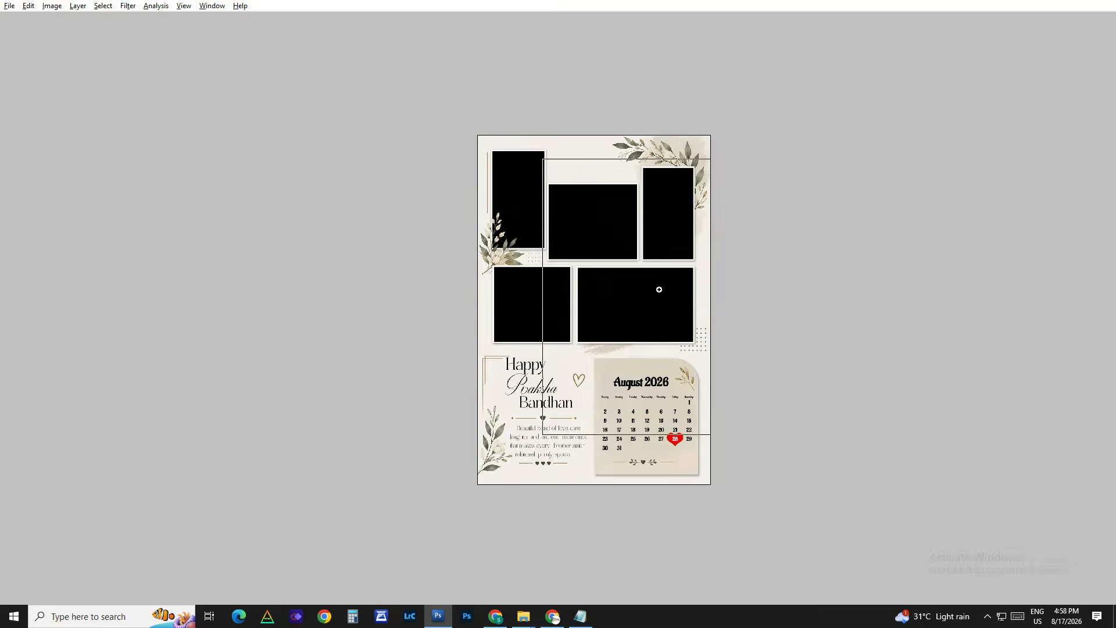
key("ctrl+alt+z")
key("ctrl+alt+z")
key("ctrl+alt+z")
key("ctrl+alt+z")
key("ctrl+alt+z")
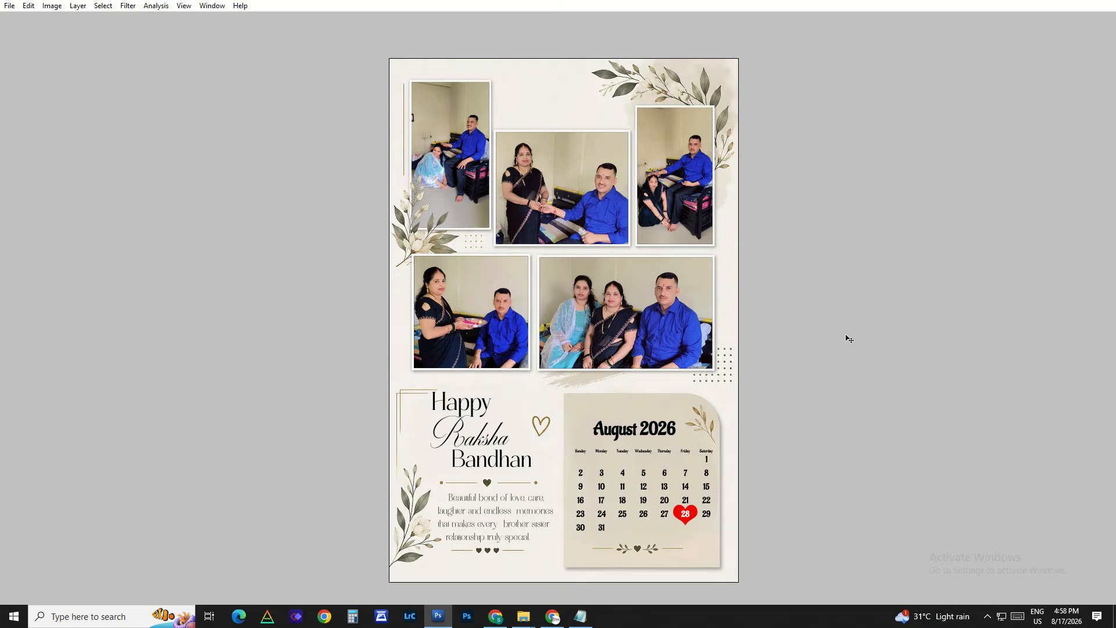
Step: Close the current template and open 05.PSD from the New folder in Photoshop
key("ctrl+w")
left_click(1050, 6)
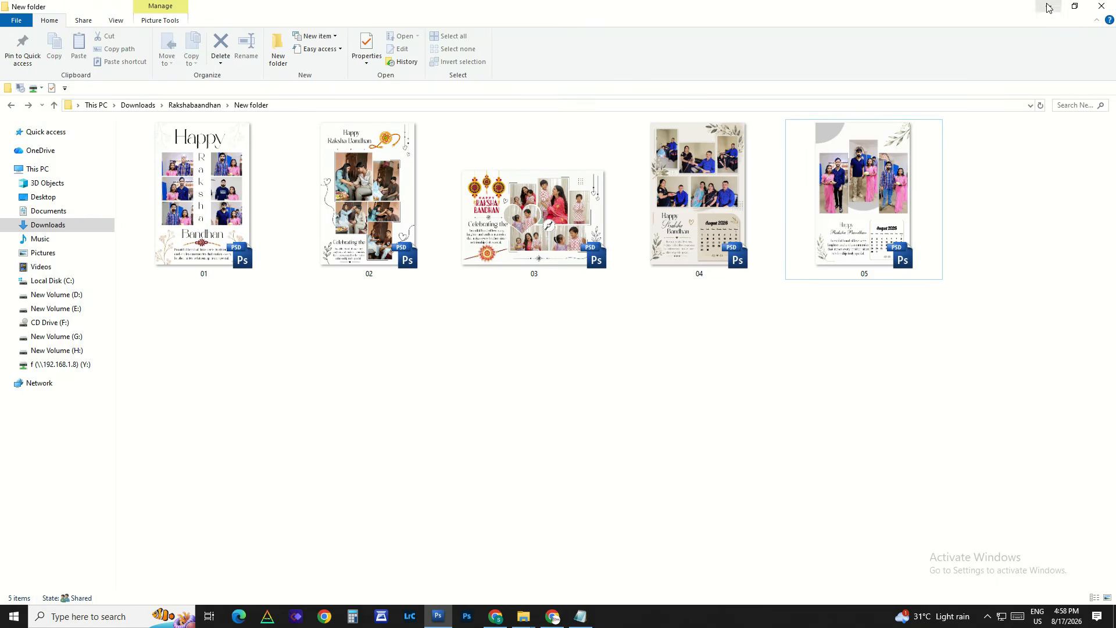
left_click_drag(872, 185, 518, 305)
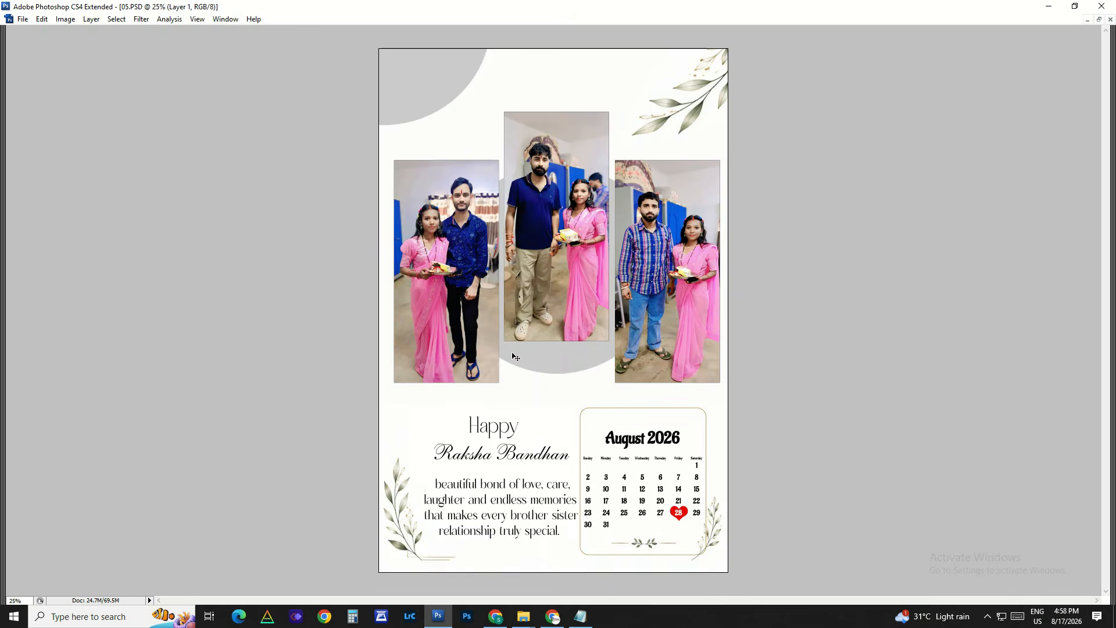
Step: Test-move the "beautiful bond of love, care" paragraph beside the calendar, and undo the move
left_click_drag(434, 125, 721, 400)
left_click_drag(643, 473, 645, 245)
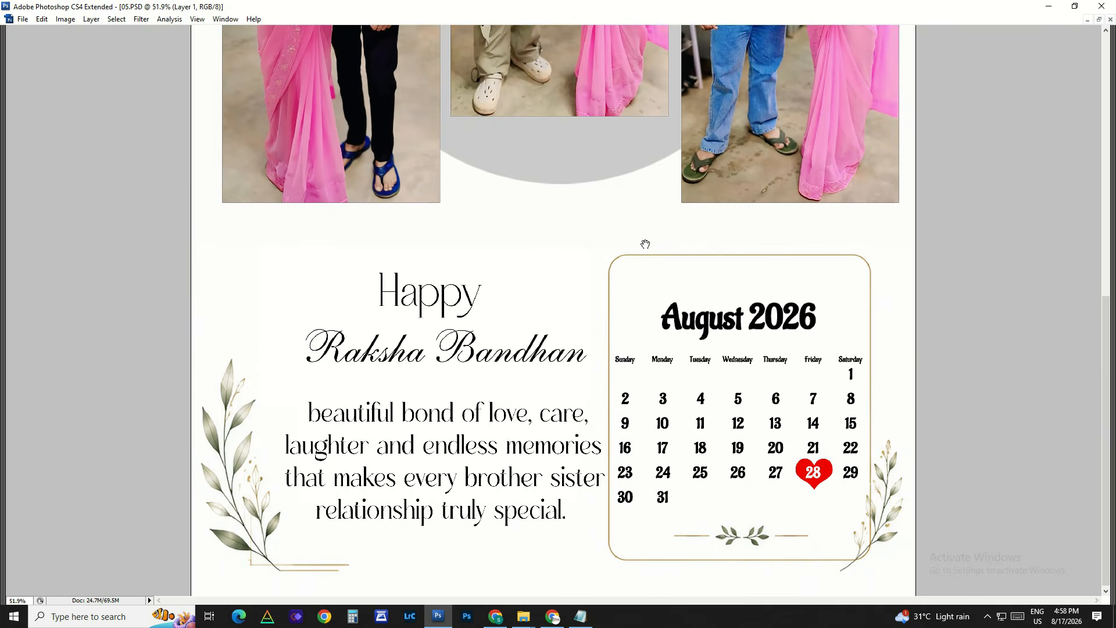
left_click(572, 278)
right_click(602, 330)
left_click(622, 336)
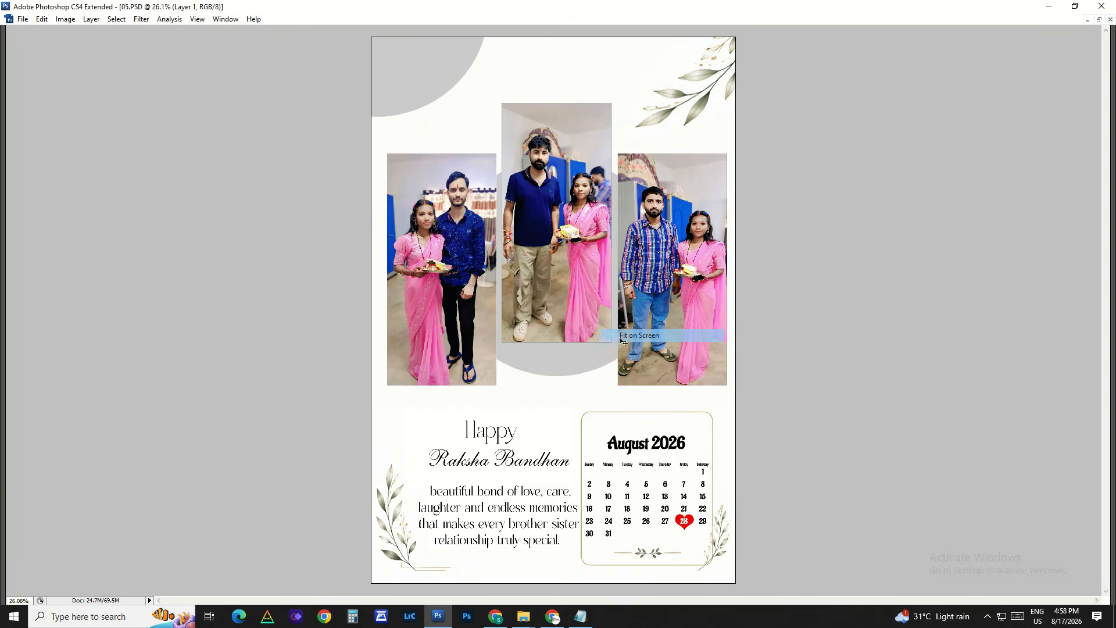
right_click(425, 246)
right_click(529, 515)
left_click(541, 521)
mouse_move(541, 515)
left_mouse_down()
mouse_move(507, 482)
mouse_move(524, 516)
left_mouse_up()
key("ctrl+z")
Step: Test-move the "Raksha Bandhan" and "Happy" title texts, and undo the moves
right_click(524, 466)
left_click(538, 472)
left_click_drag(535, 469, 522, 489)
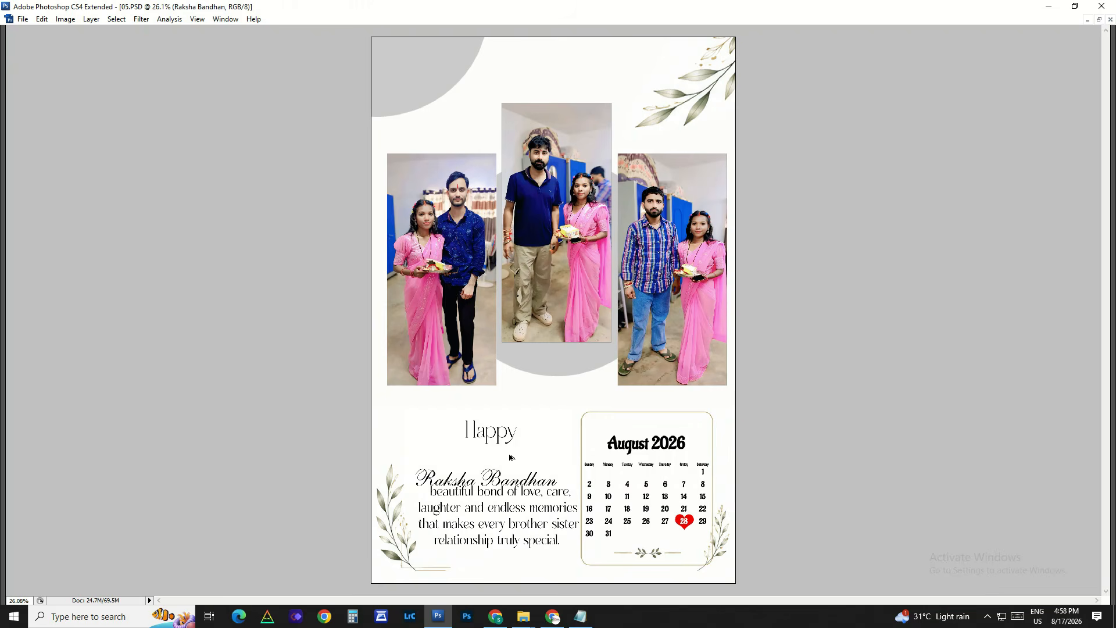
key("ctrl+z")
right_click(505, 437)
left_click(524, 444)
left_click_drag(514, 449, 524, 402)
Step: Test-move the August 2026 calendar's Layer 1, and undo the move
left_click_drag(628, 437, 753, 617)
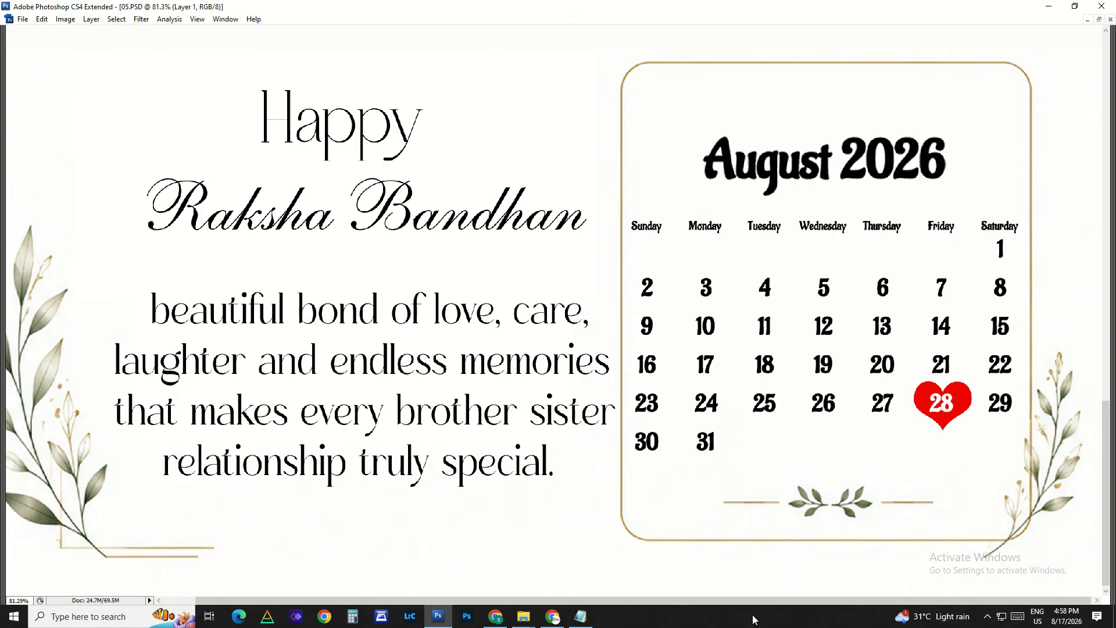
right_click(775, 408)
left_click(796, 416)
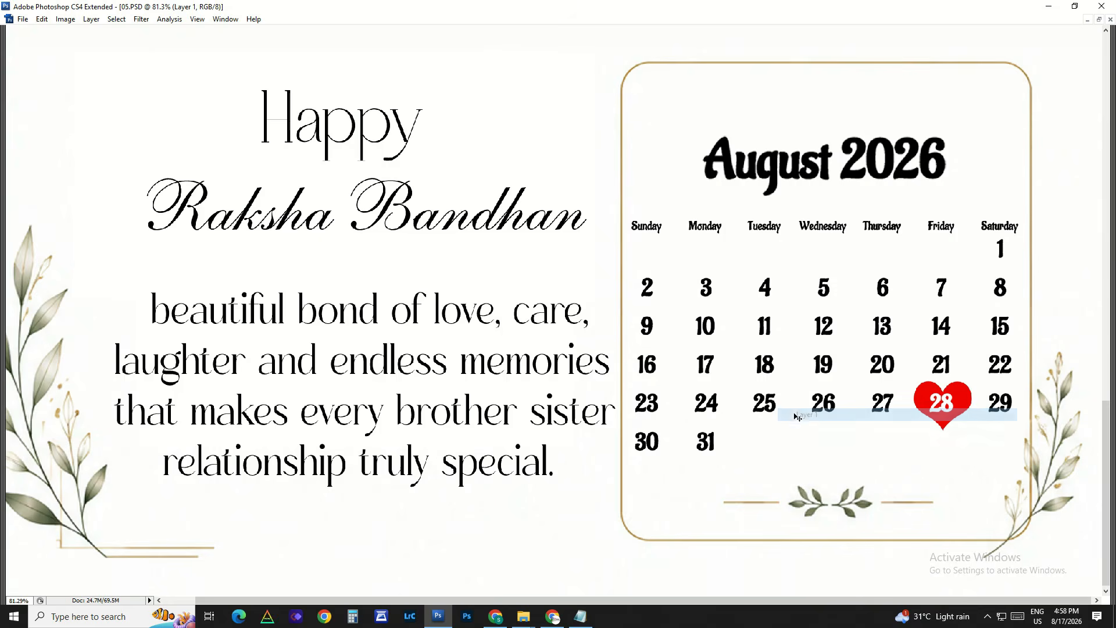
left_click_drag(796, 416, 815, 399)
key("ctrl+z")
Step: Show the whole template in full-screen mode and delete its three portrait photos to expose the empty frames
left_click_drag(889, 382, 757, 464)
key("f")
right_click(586, 344)
left_click(646, 352)
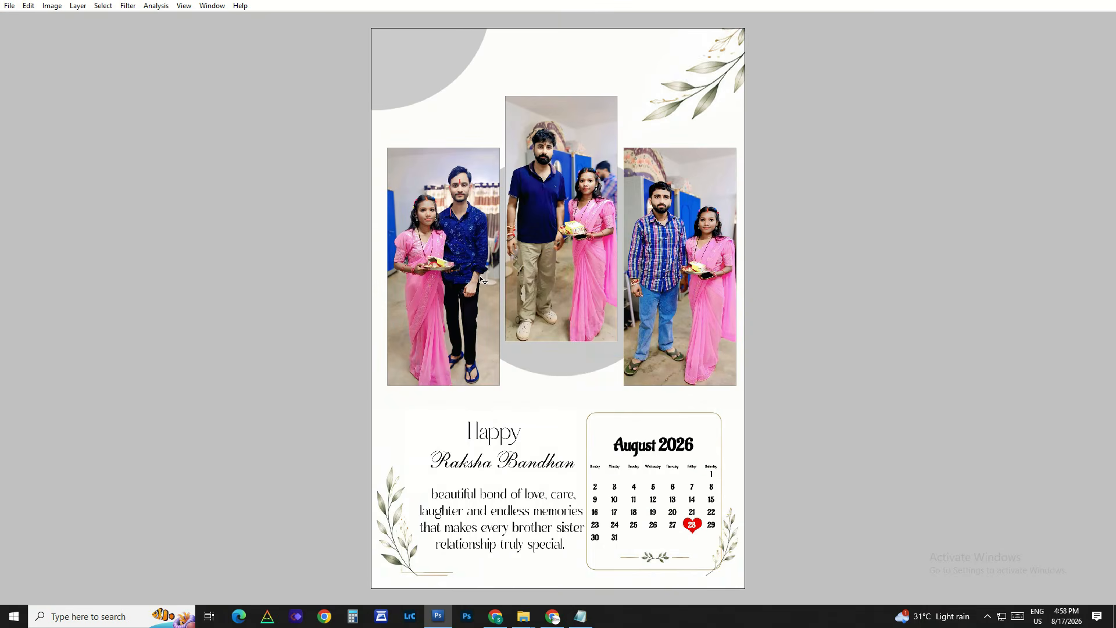
right_click(460, 250)
left_click(487, 259)
key("Delete")
left_click_drag(569, 240, 739, 299)
right_click(708, 213)
left_click(733, 222)
left_click_drag(726, 222, 671, 226)
key("Delete")
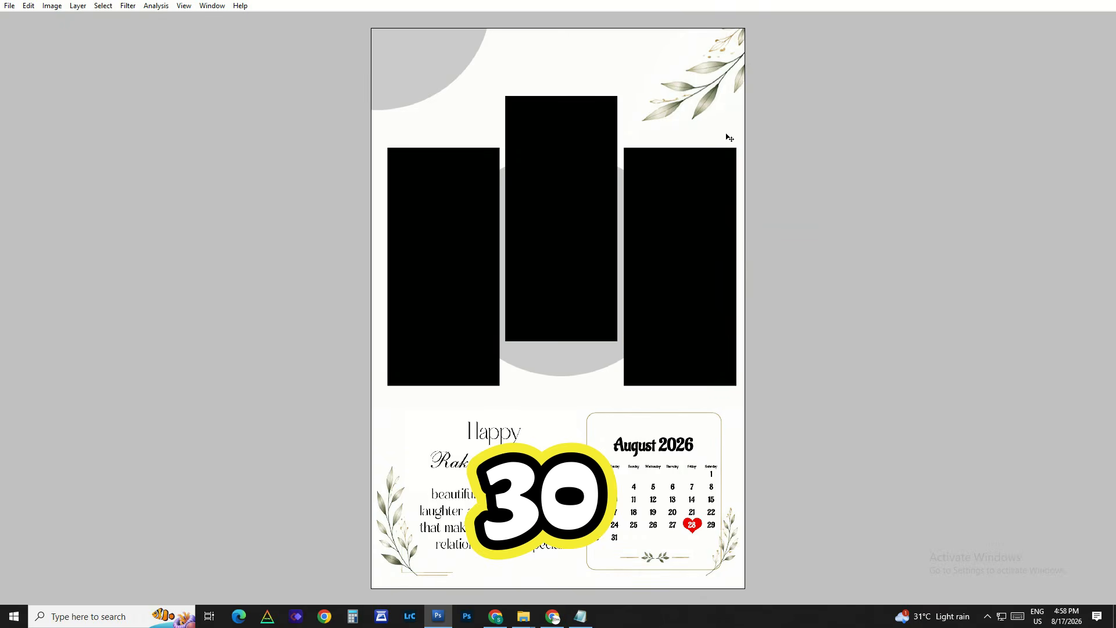
Step: Try to delete the leaf branch in the template's upper corner, and restore the three deleted photos
right_click(716, 103)
left_click(749, 112)
key("Delete")
key("Return")
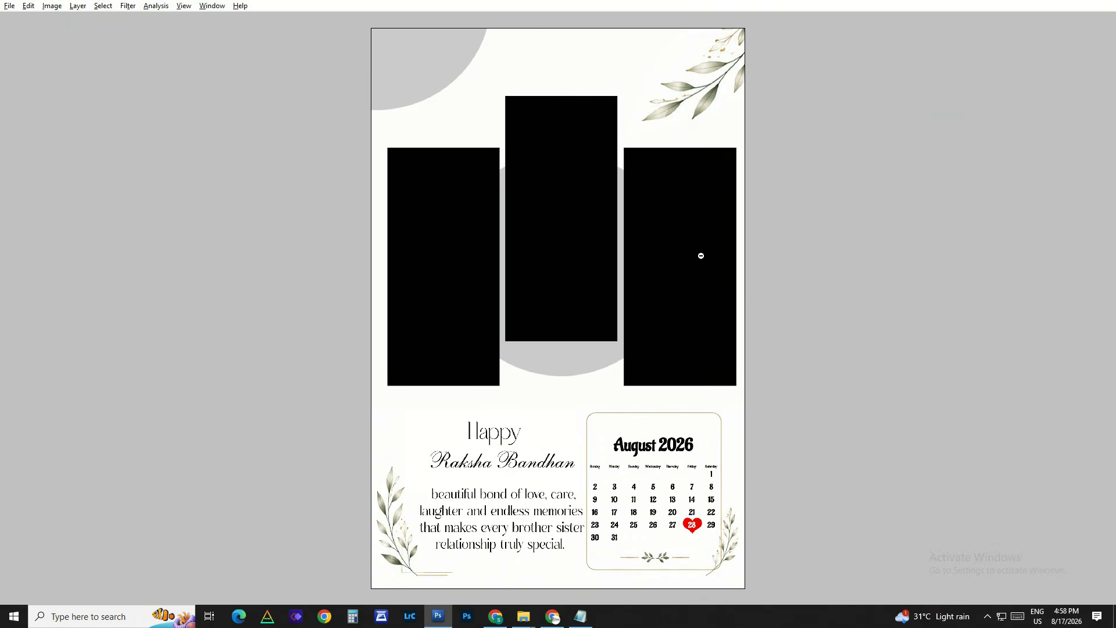
scroll(702, 256, "down", 2)
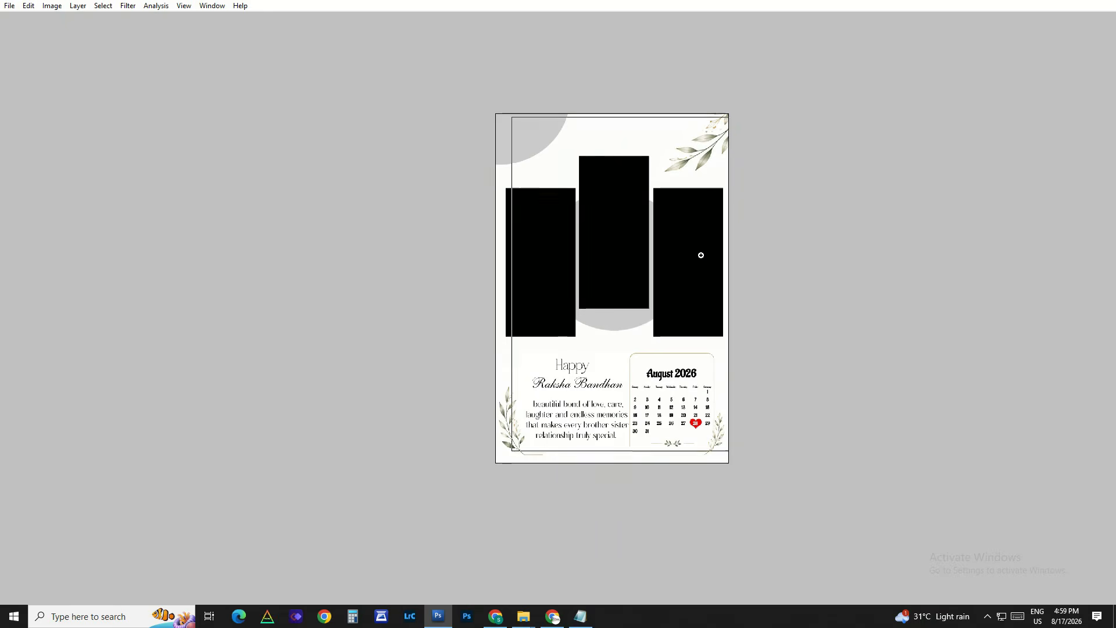
scroll(701, 255, "up", 2)
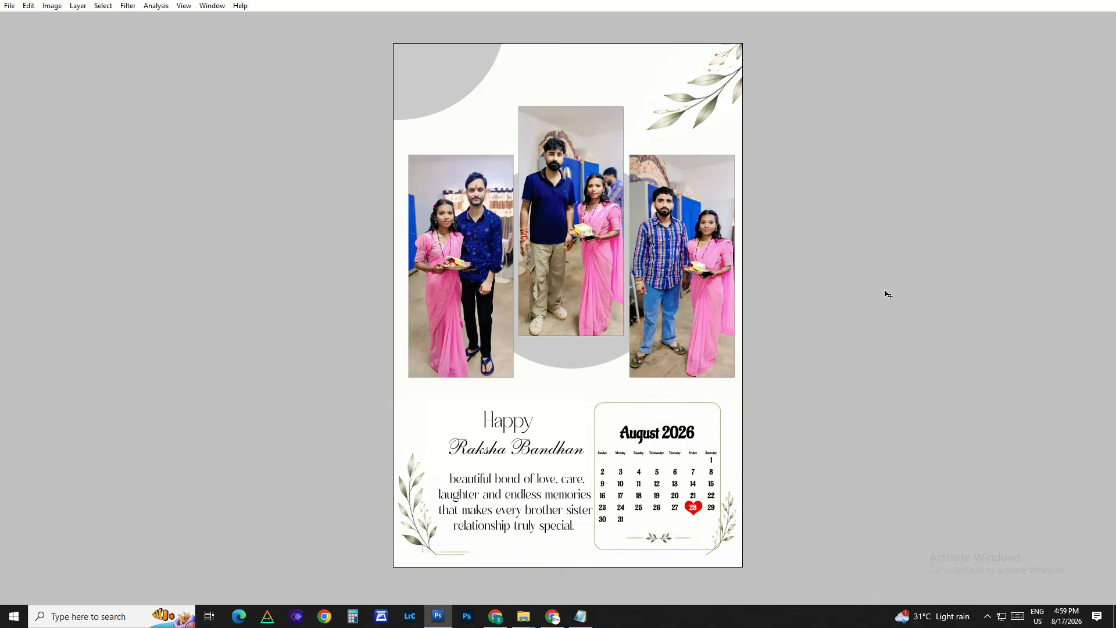
Step: Close 05.PSD without saving the changes
key("ctrl+w")
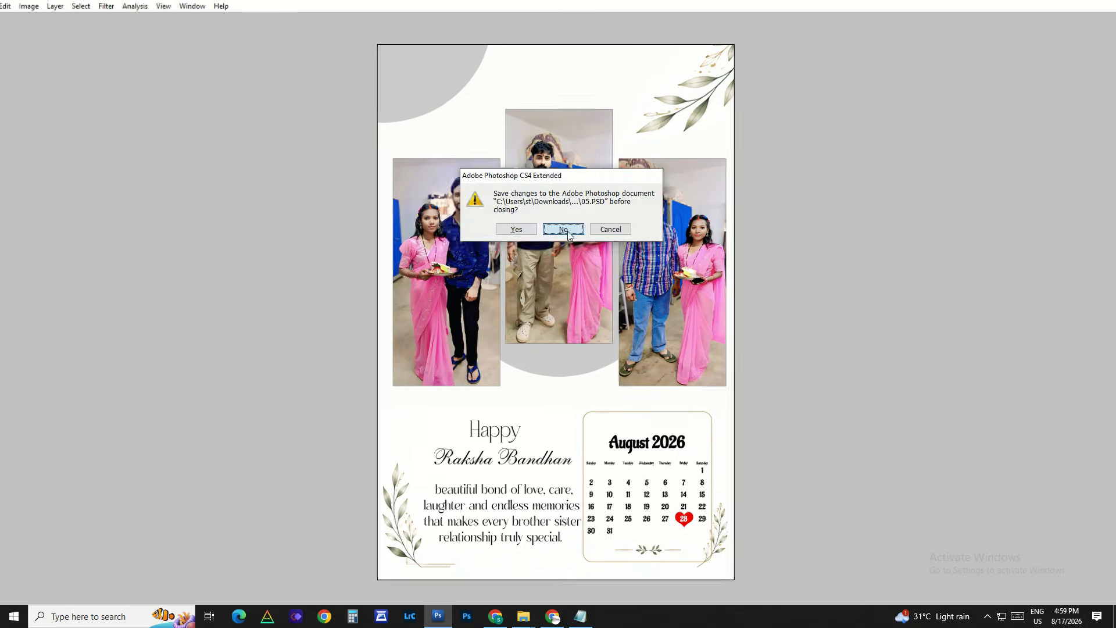
left_click(562, 230)
Step: Select all five PSD templates in the New folder to present the set, and clear the selection
key("ctrl+a")
left_click_drag(871, 204, 939, 281)
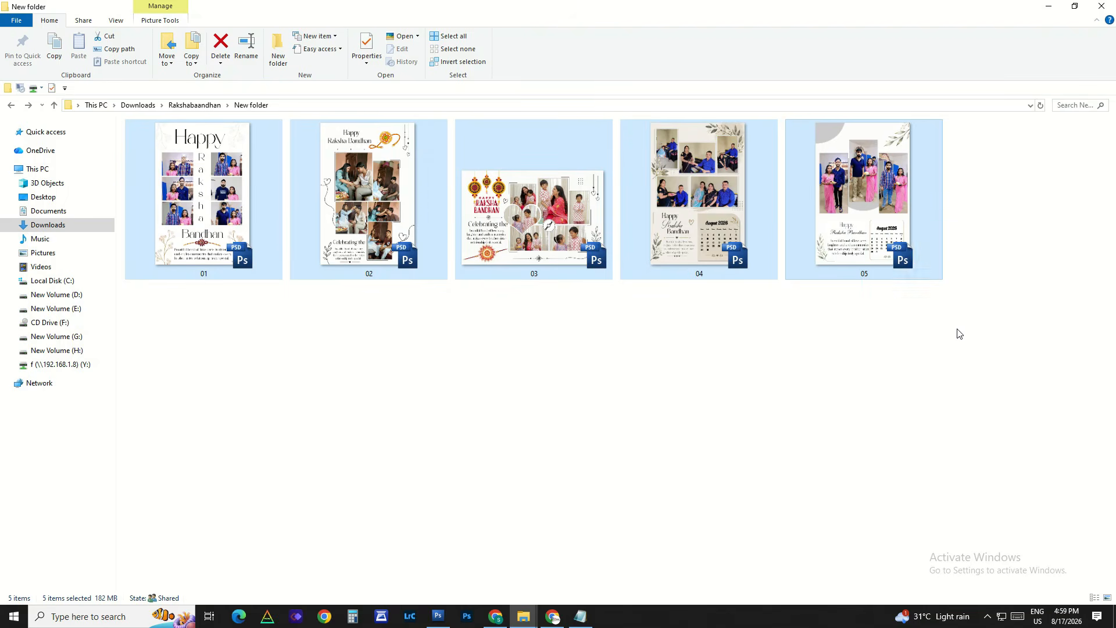
left_click(959, 333)
left_click(988, 617)
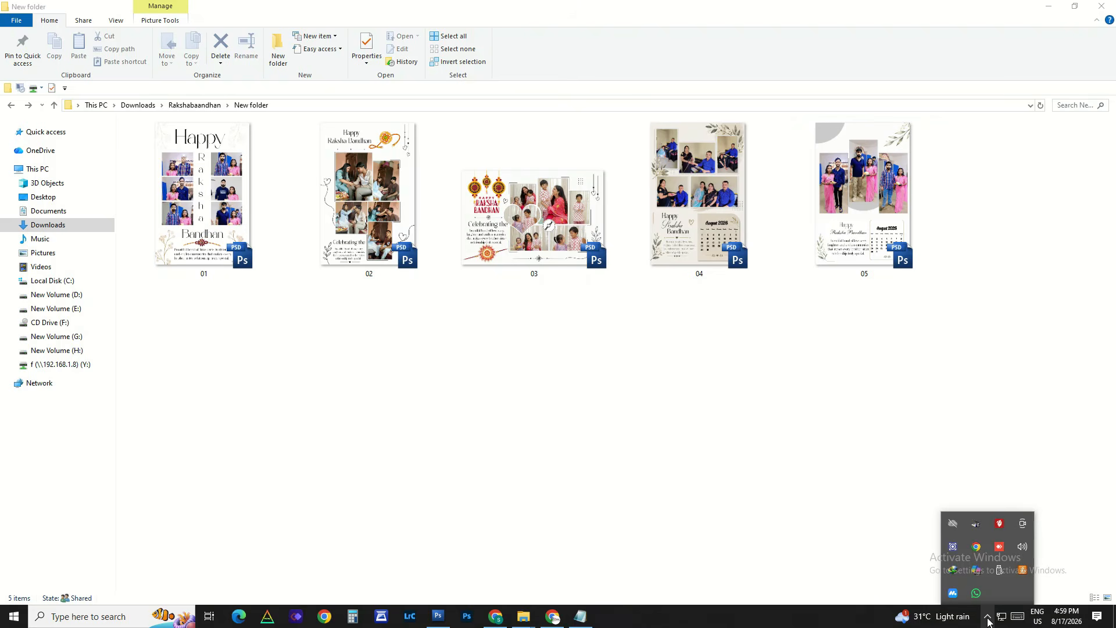